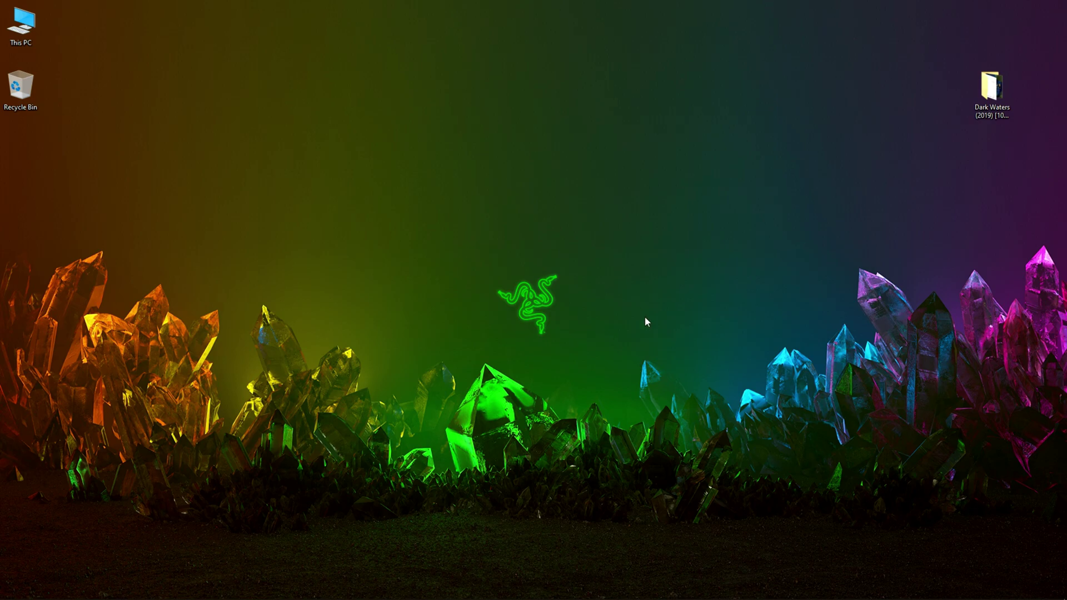
Step: Check the size of the Dark Waters folder in its Properties
{"action": "right_click", "coordinate": [992, 87]}
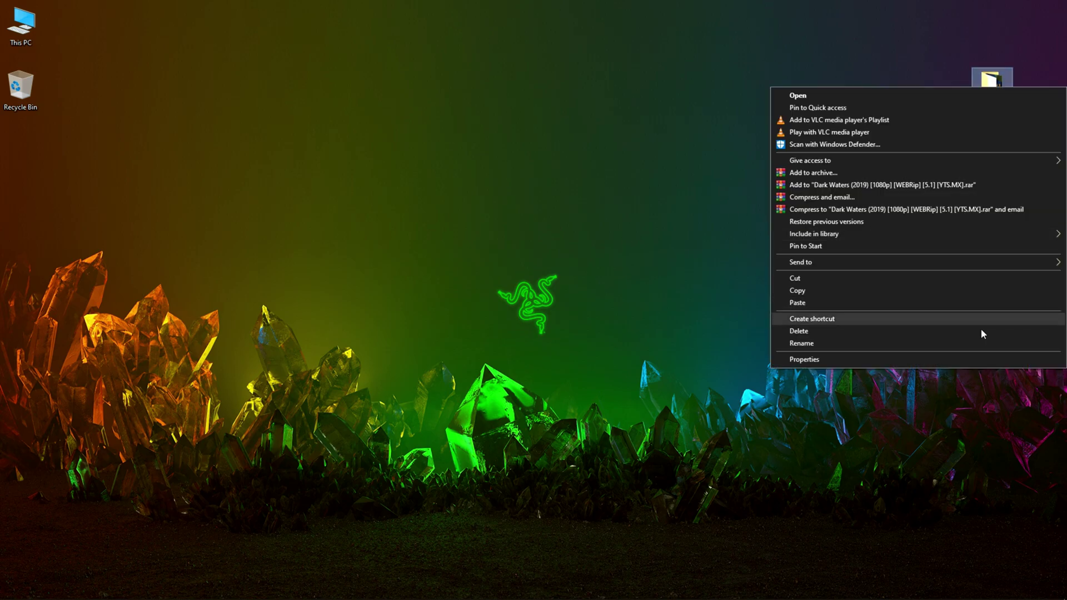
{"action": "left_click", "coordinate": [949, 358]}
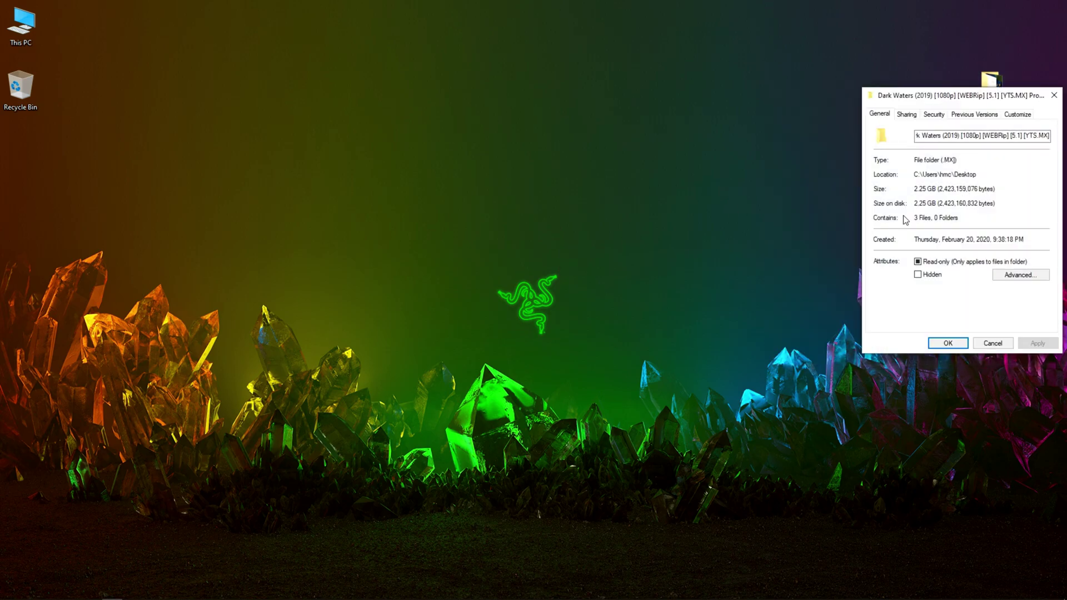
{"action": "left_click", "coordinate": [1055, 95]}
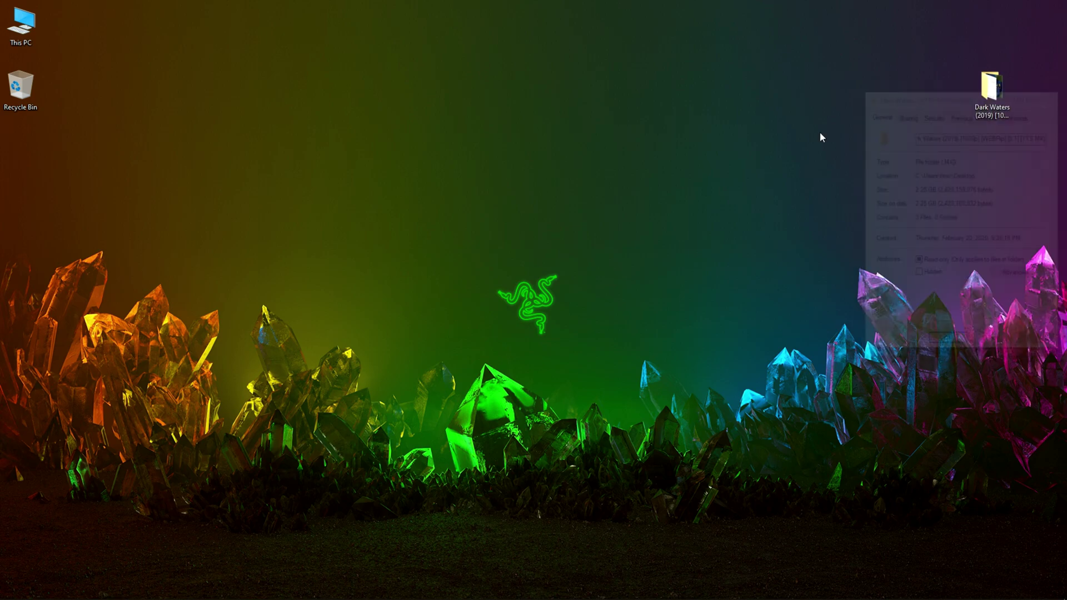
Step: Open the empty USB (D:) drive from This PC and size the window beside the desktop folder
{"action": "left_click", "coordinate": [26, 36]}
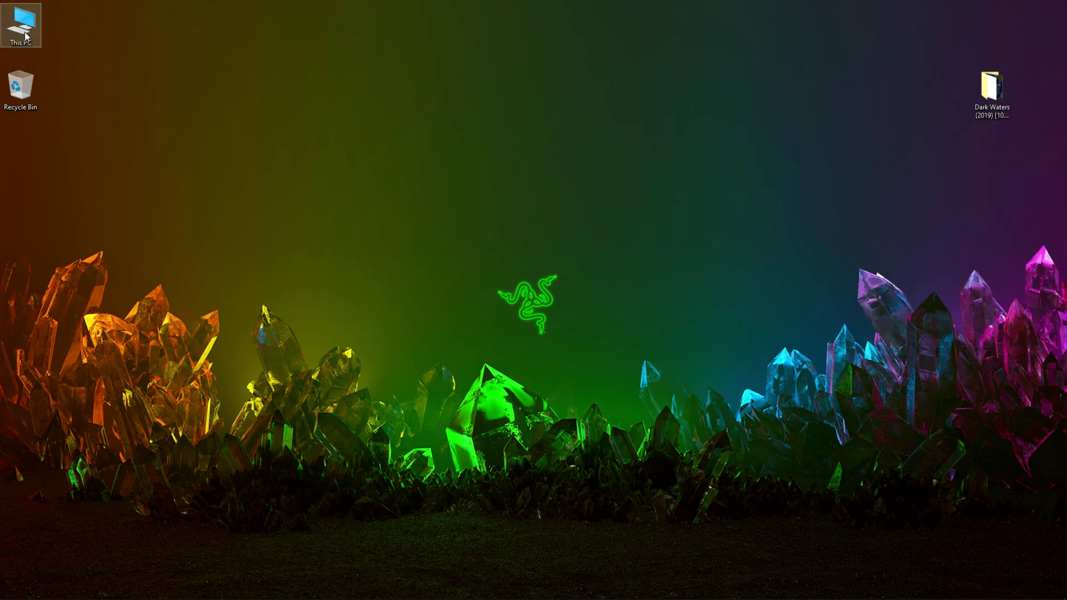
{"action": "key", "text": "Return"}
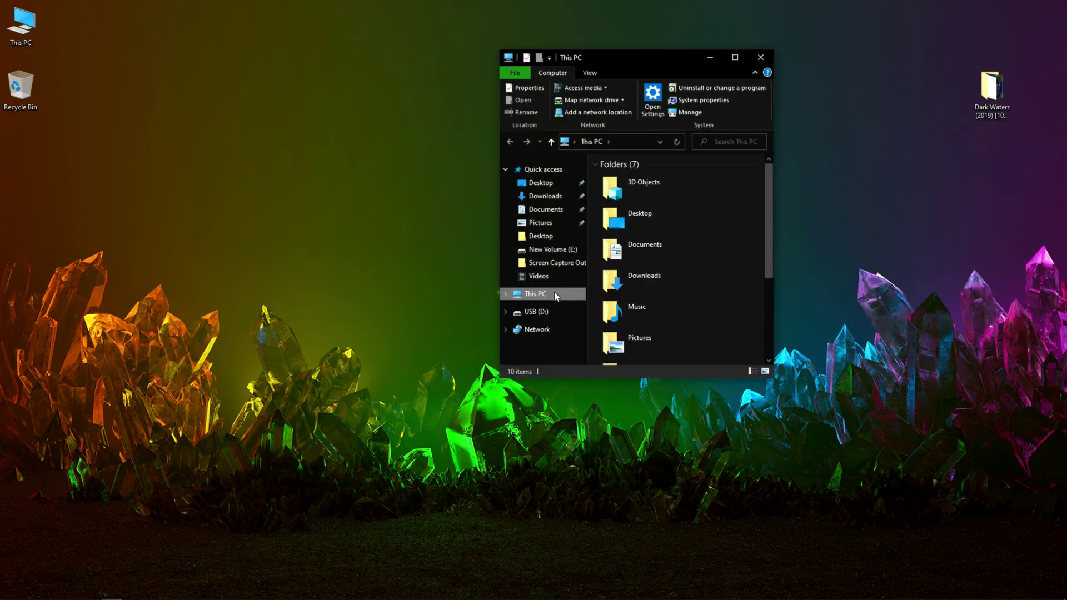
{"action": "left_click", "coordinate": [537, 311]}
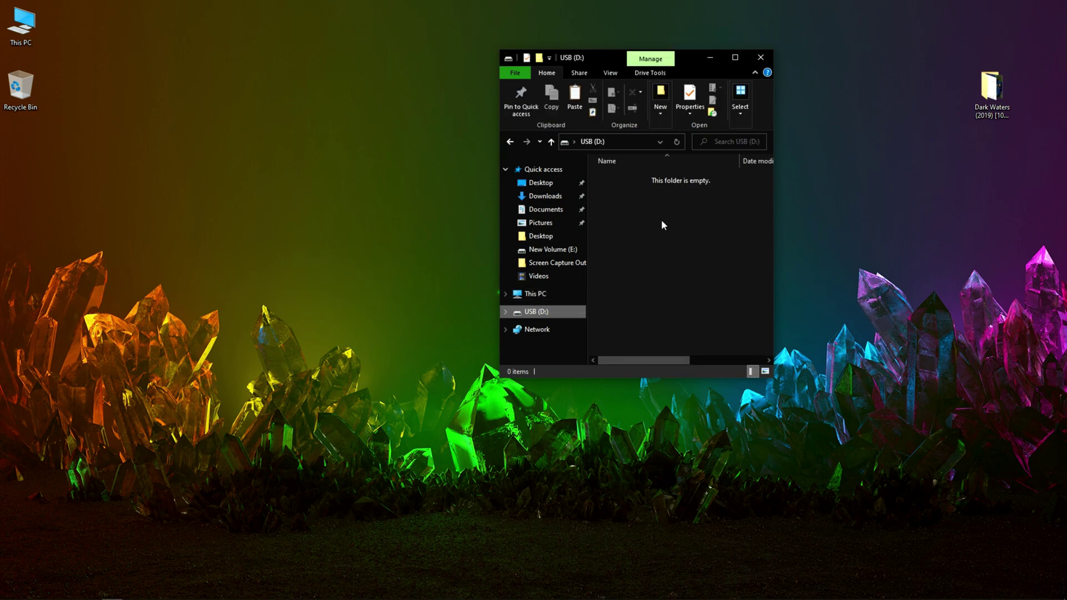
{"action": "left_click", "coordinate": [734, 58]}
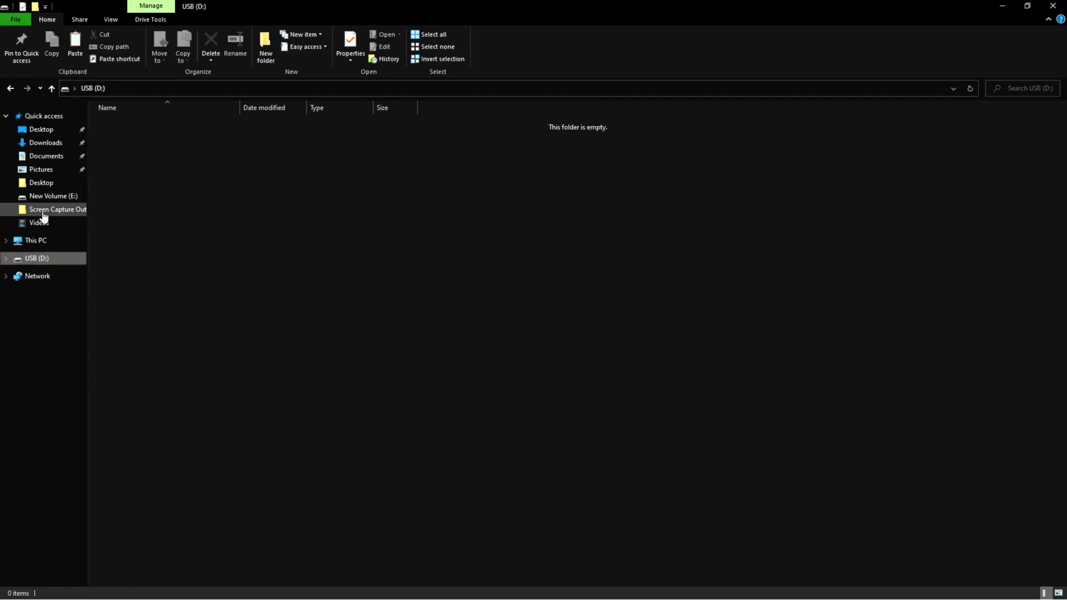
{"action": "left_click", "coordinate": [52, 242]}
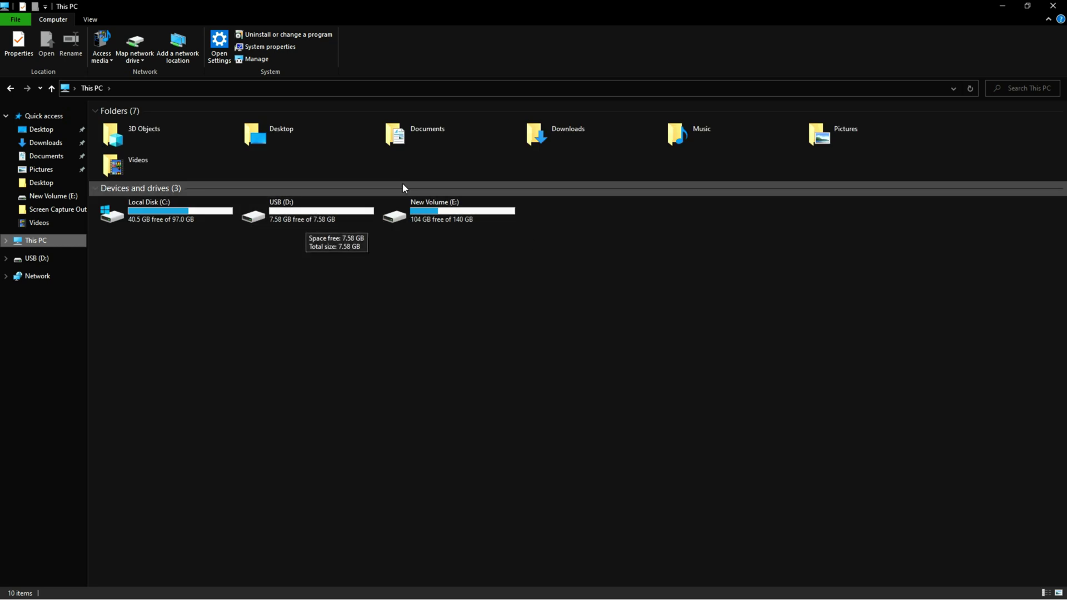
{"action": "double_click", "coordinate": [316, 205]}
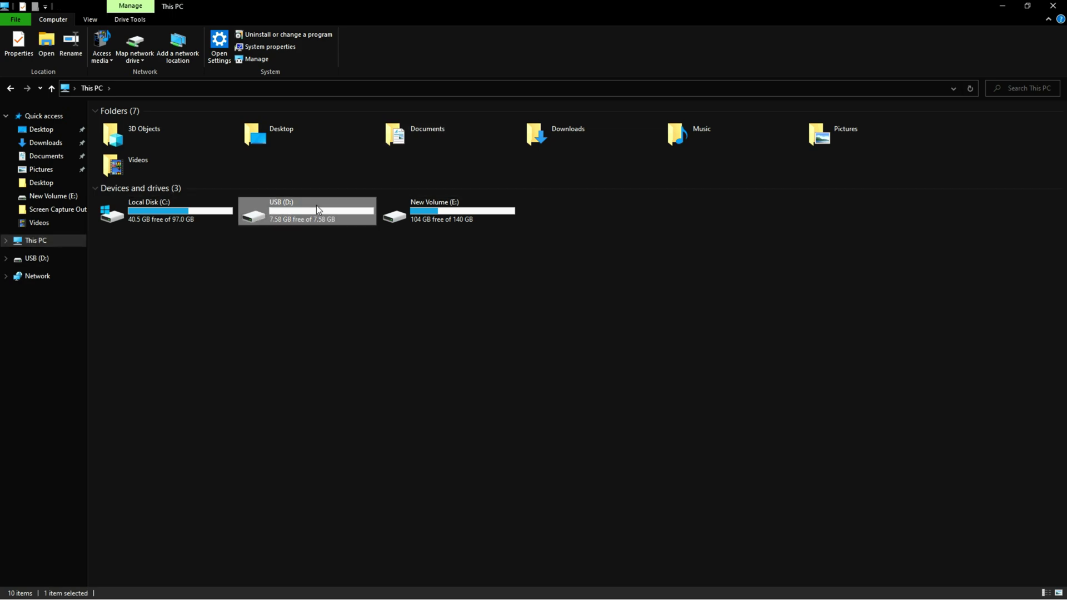
{"action": "left_click_drag", "start_coordinate": [393, 5], "coordinate": [433, 118]}
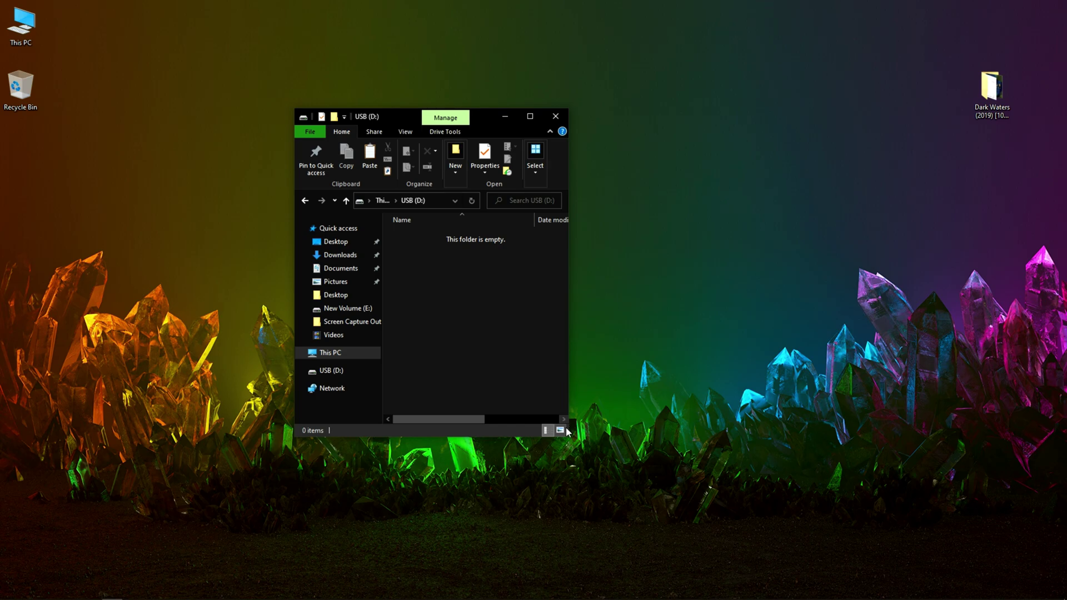
{"action": "left_click_drag", "start_coordinate": [568, 434], "coordinate": [705, 442]}
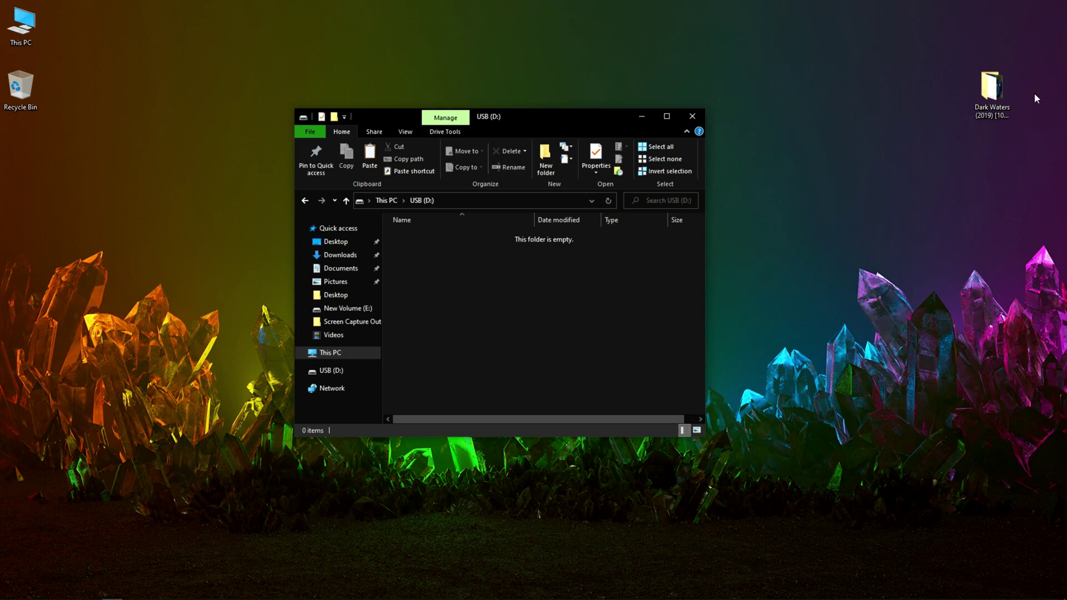
Step: Drag the Dark Waters folder onto USB (D:) and move the copy progress dialog left
{"action": "left_click_drag", "start_coordinate": [1003, 94], "coordinate": [532, 318]}
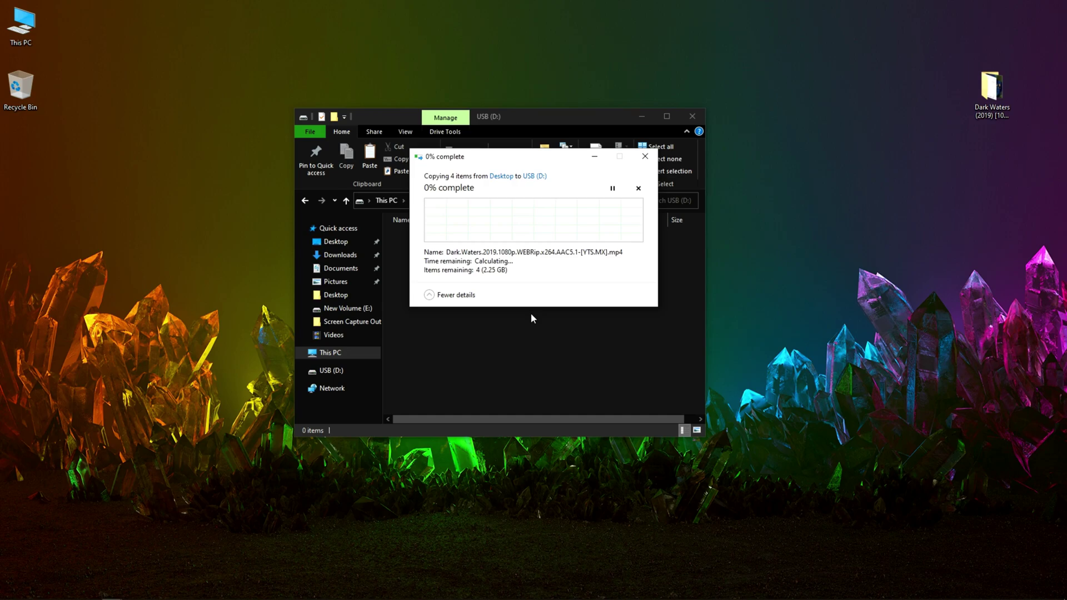
{"action": "left_click_drag", "start_coordinate": [524, 161], "coordinate": [146, 148]}
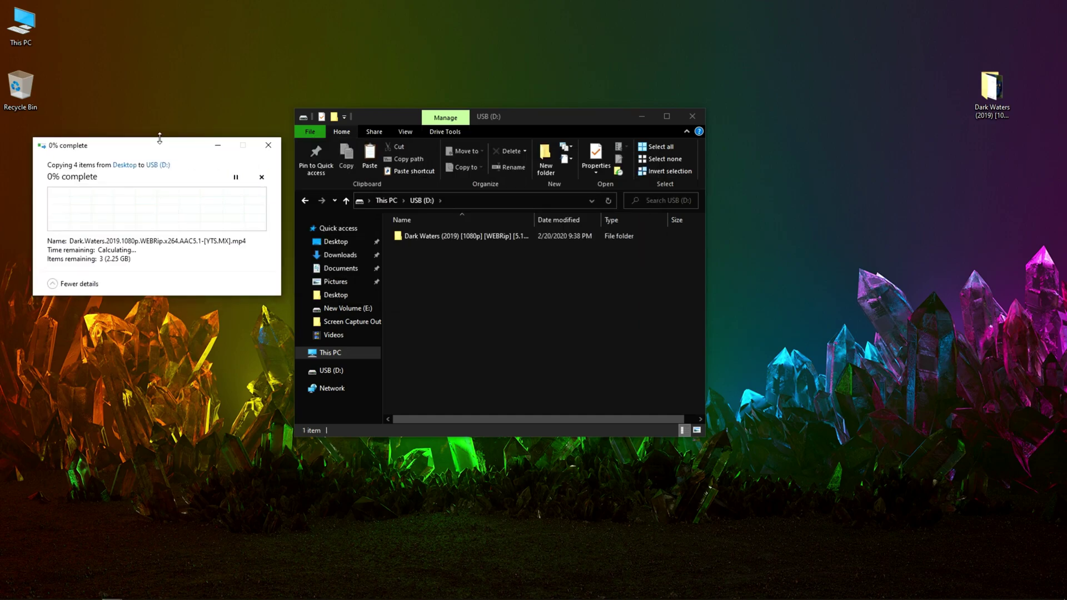
{"action": "mouse_move", "coordinate": [155, 597]}
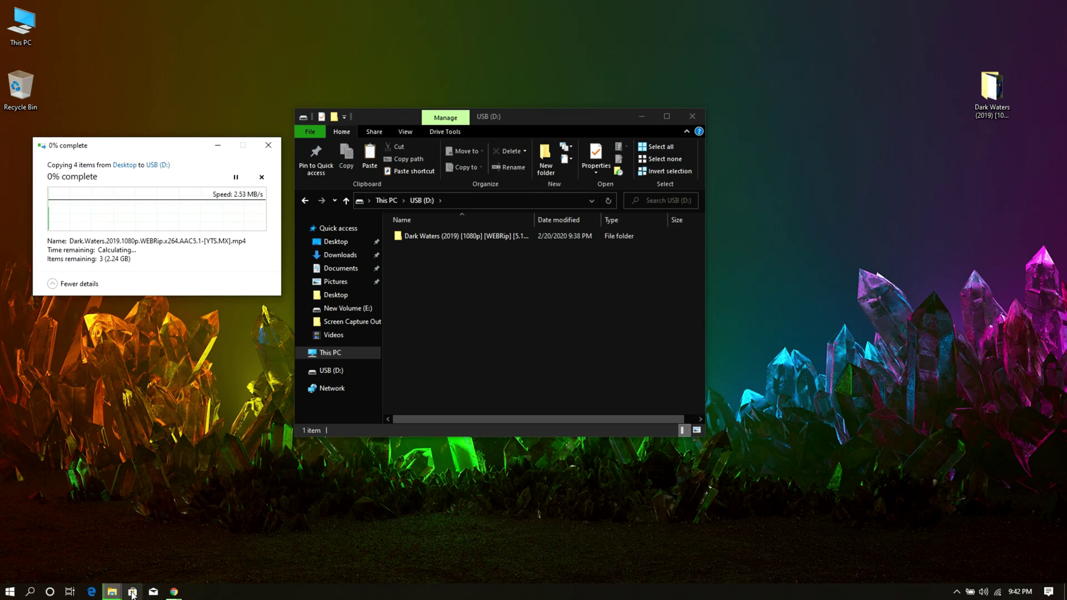
{"action": "mouse_move", "coordinate": [113, 594]}
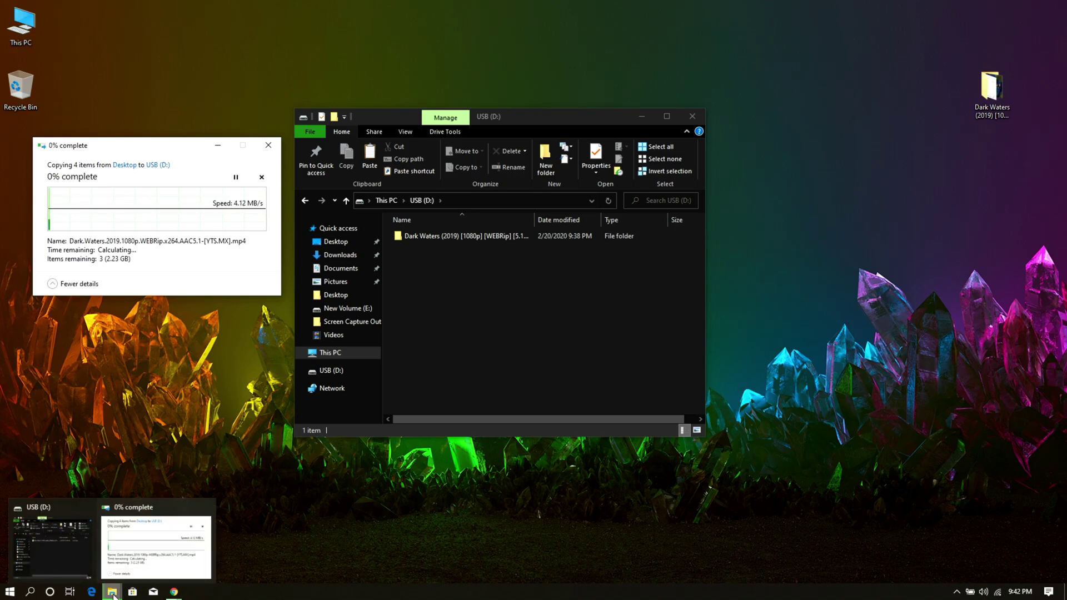
Step: Bring up the incognito Chrome window and search Google for 'teracopy'
{"action": "left_click", "coordinate": [219, 567]}
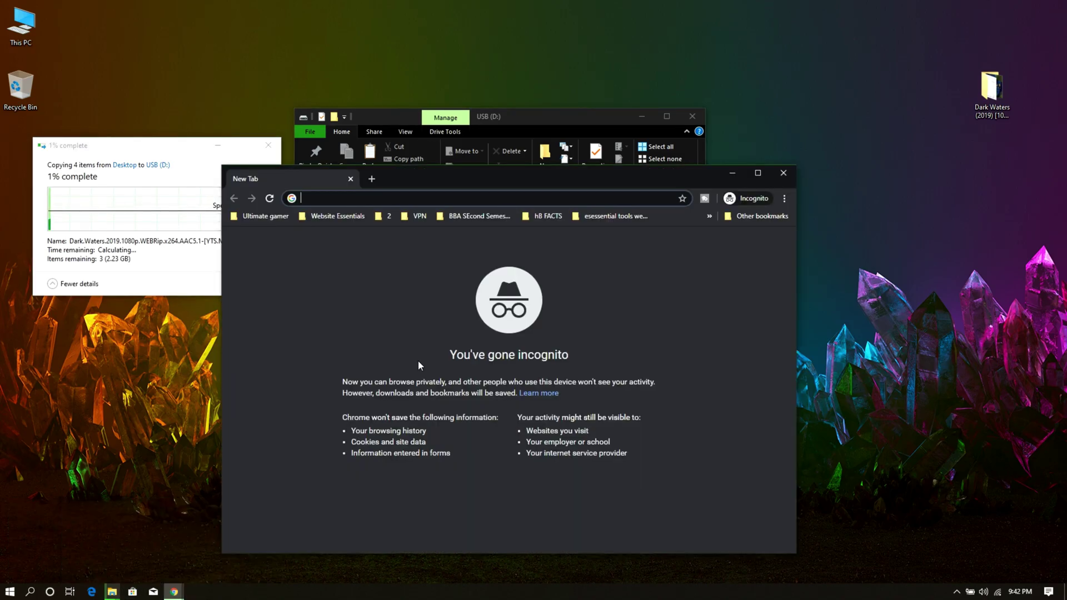
{"action": "left_click_drag", "start_coordinate": [429, 175], "coordinate": [688, 78]}
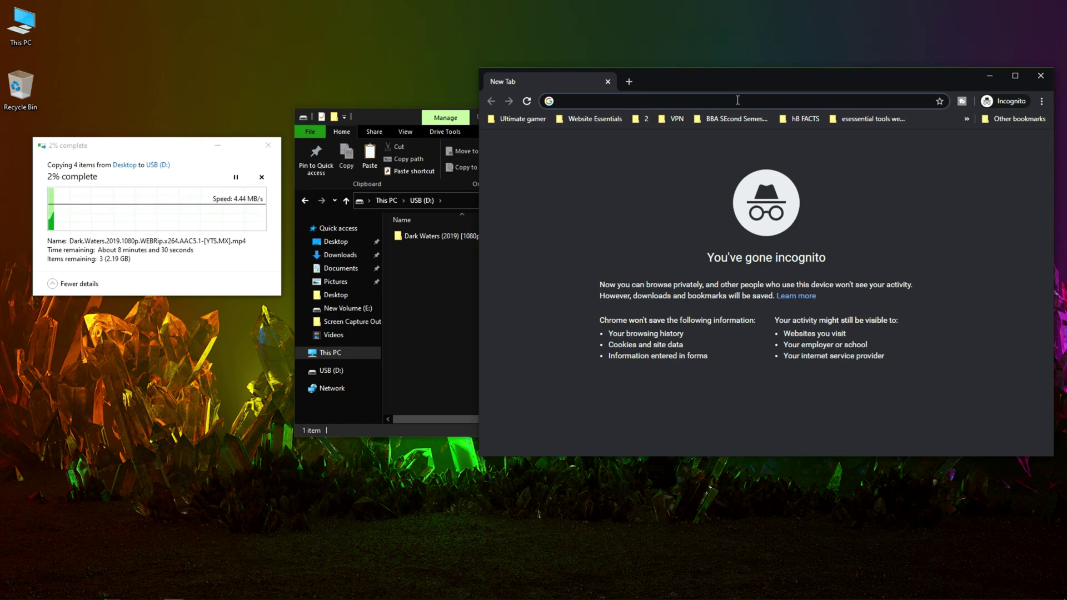
{"action": "type", "text": "tera"}
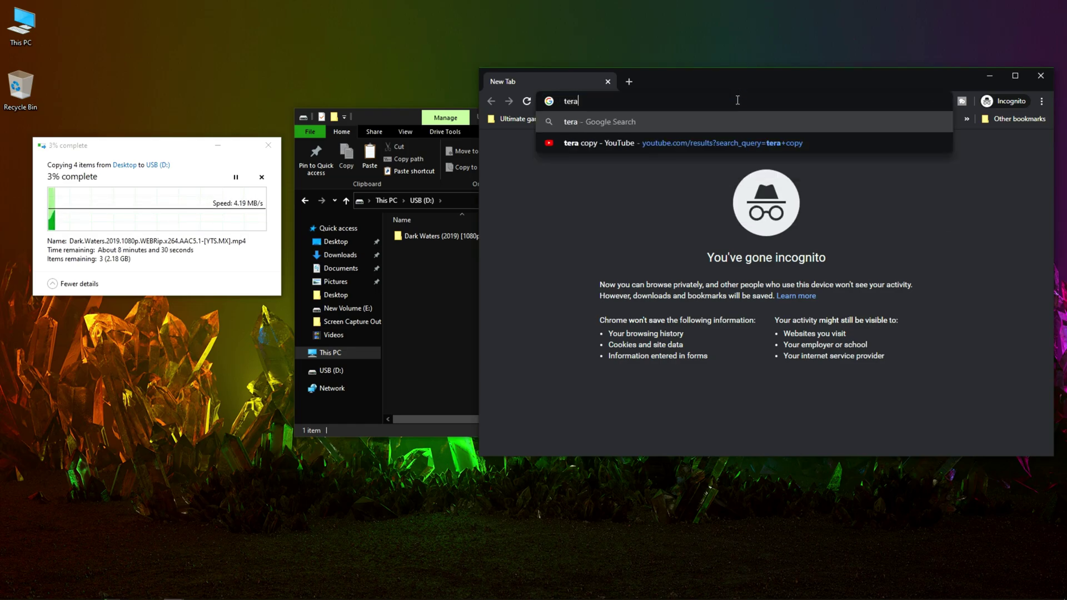
{"action": "type", "text": "copy"}
{"action": "key", "text": "Return"}
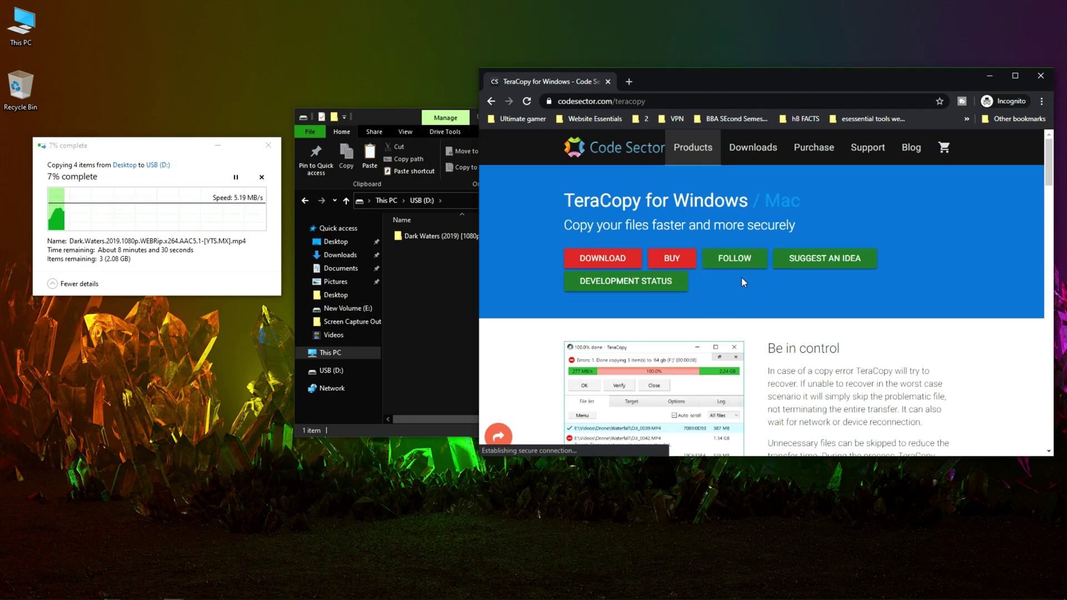
Step: Check the USB copy progress, then scroll through the TeraCopy page and back to its DOWNLOAD header
{"action": "left_click", "coordinate": [216, 221]}
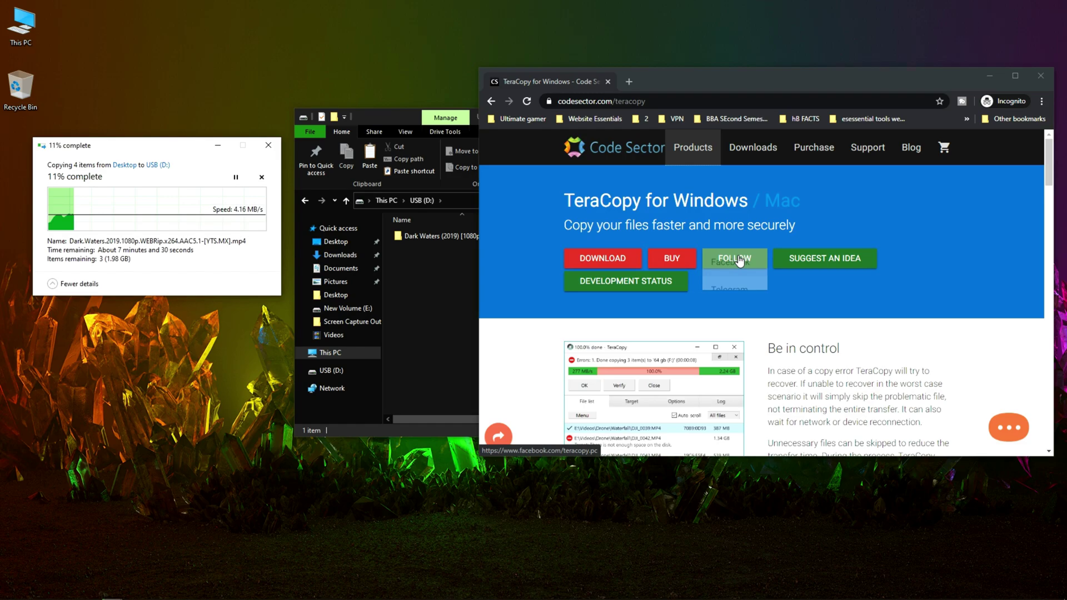
{"action": "left_click", "coordinate": [605, 217]}
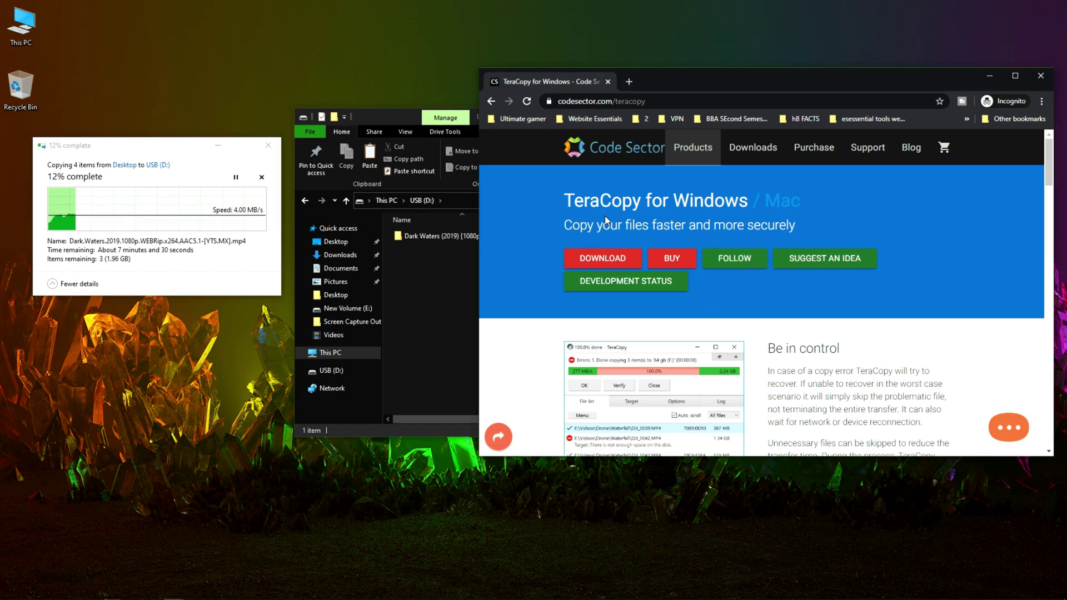
{"action": "scroll", "coordinate": [604, 216], "scroll_direction": "down", "scroll_amount": 10}
{"action": "scroll", "coordinate": [660, 233], "scroll_direction": "up", "scroll_amount": 10}
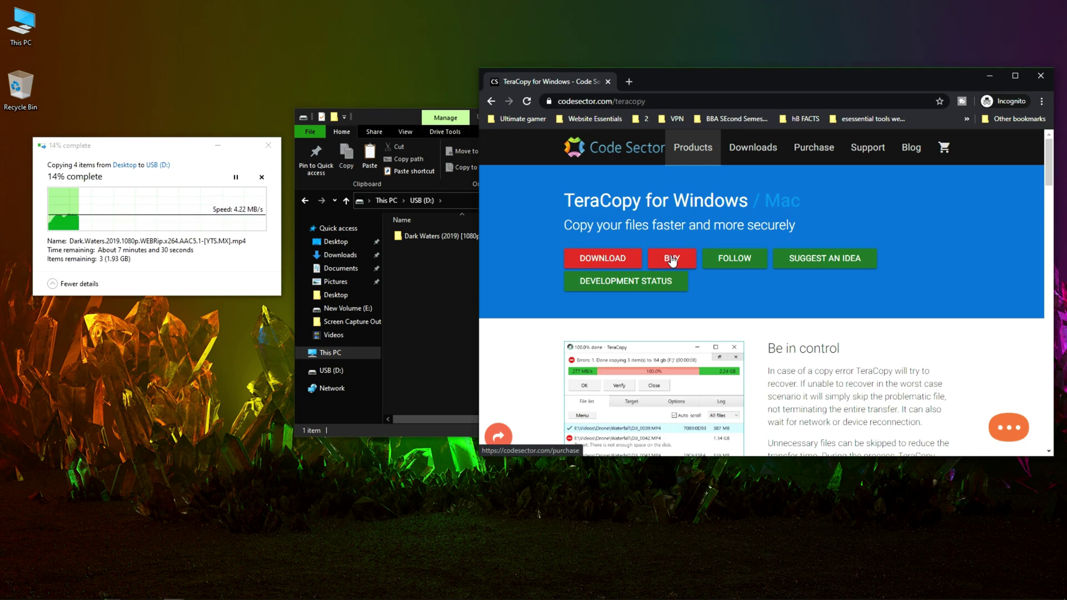
{"action": "scroll", "coordinate": [671, 260], "scroll_direction": "down", "scroll_amount": 12}
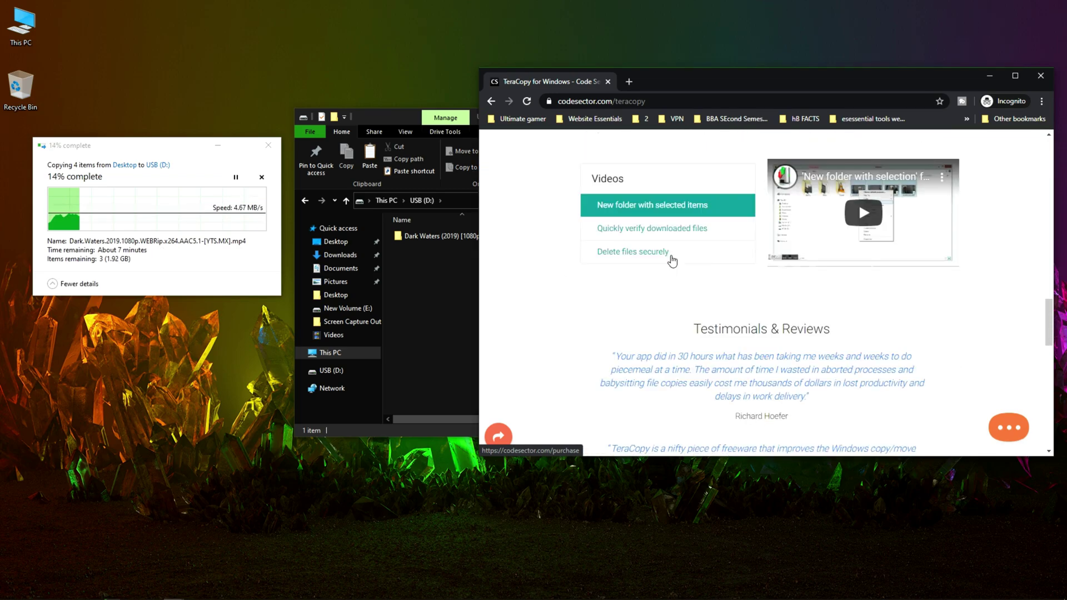
{"action": "scroll", "coordinate": [672, 260], "scroll_direction": "down", "scroll_amount": 8}
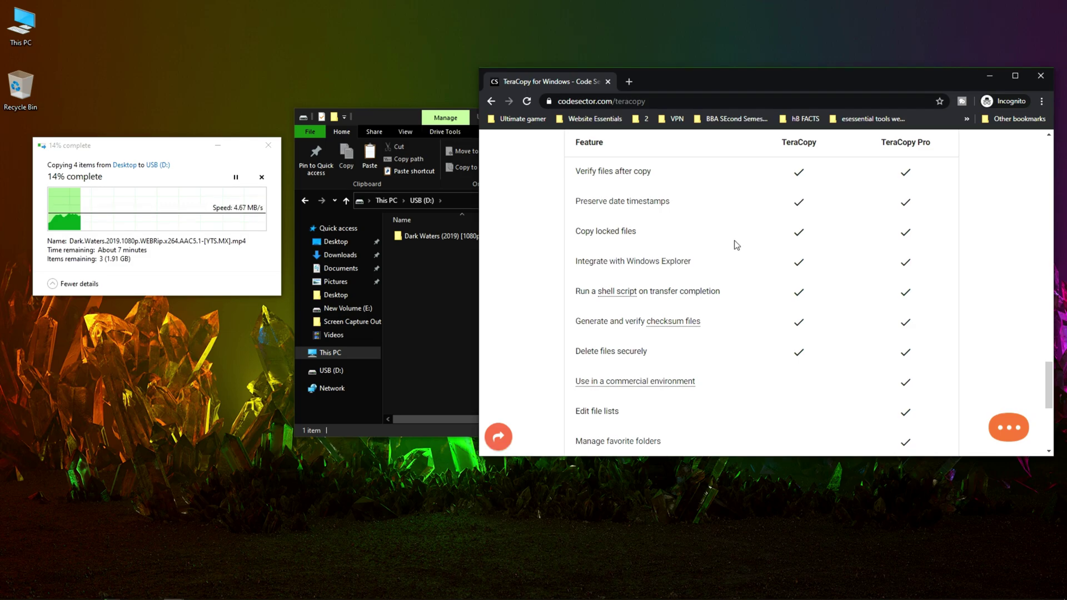
{"action": "scroll", "coordinate": [770, 240], "scroll_direction": "up", "scroll_amount": 1}
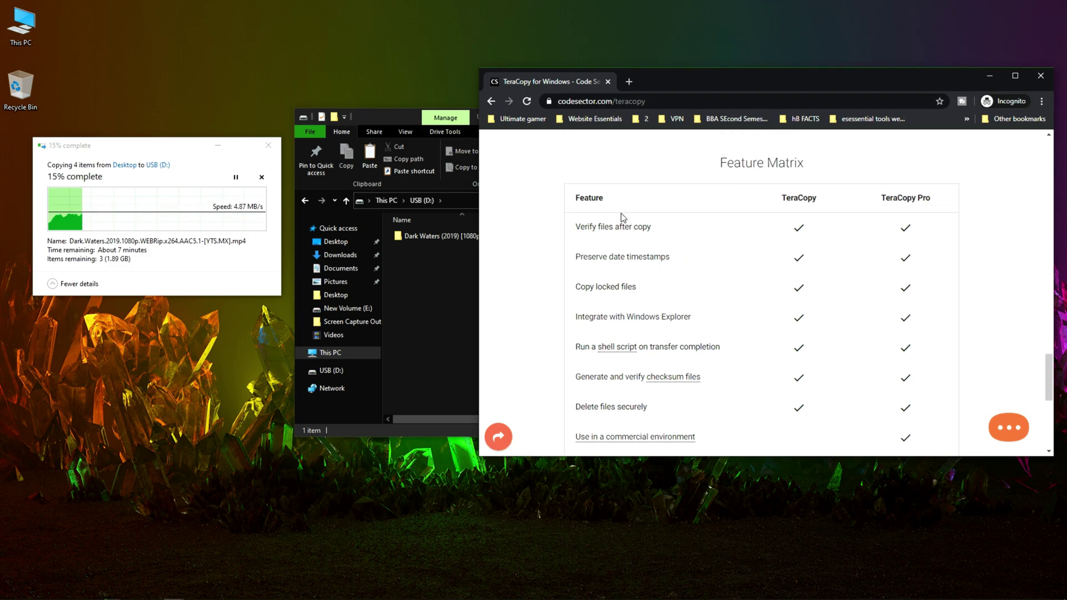
{"action": "scroll", "coordinate": [705, 220], "scroll_direction": "down", "scroll_amount": 1}
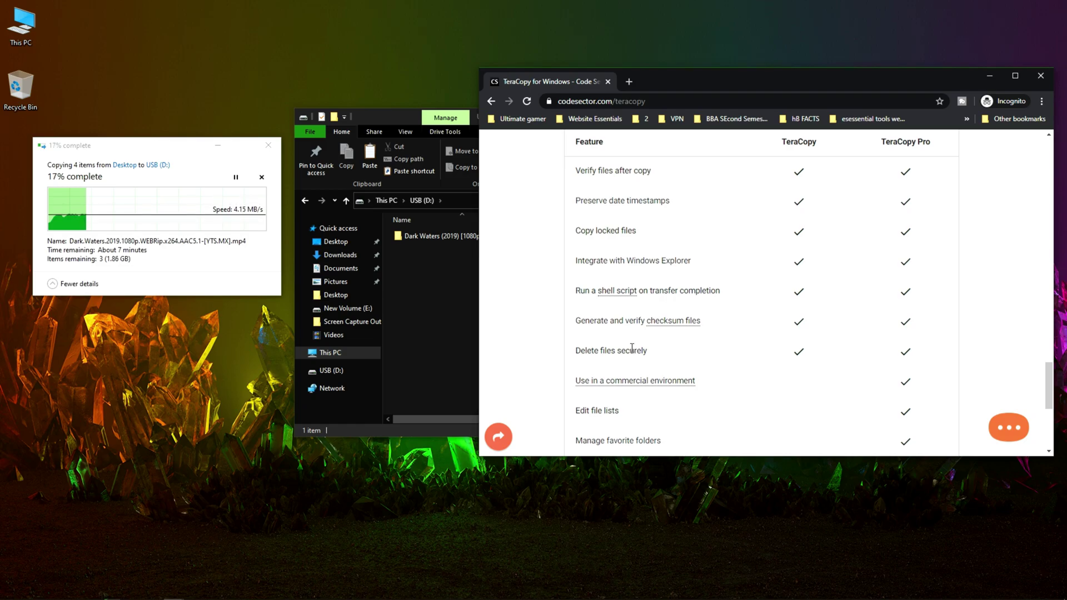
{"action": "scroll", "coordinate": [633, 347], "scroll_direction": "down", "scroll_amount": 1}
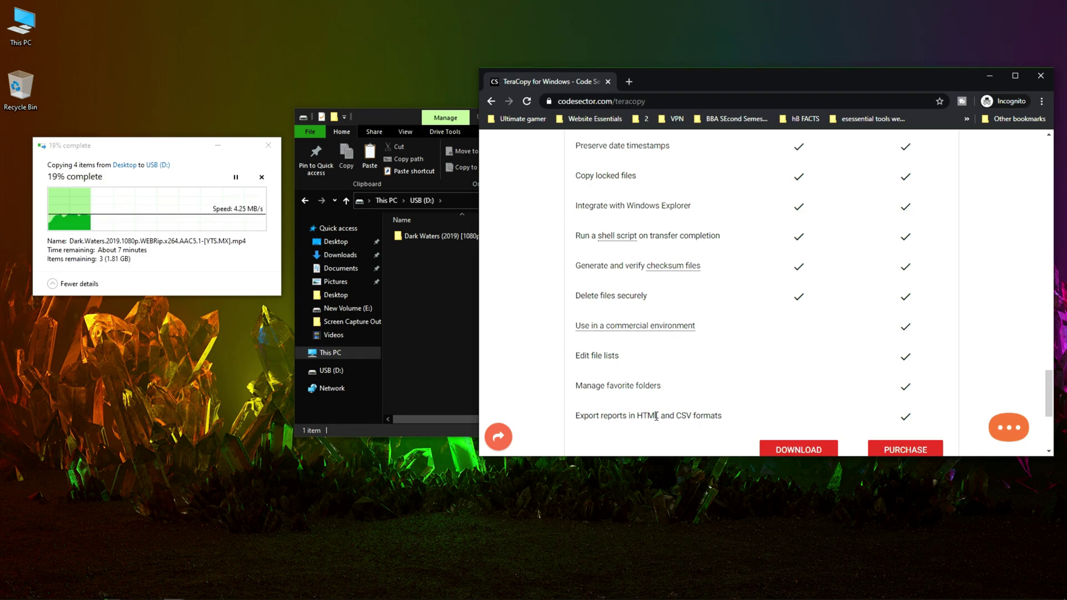
{"action": "scroll", "coordinate": [634, 360], "scroll_direction": "up", "scroll_amount": 6}
{"action": "scroll", "coordinate": [634, 360], "scroll_direction": "up", "scroll_amount": 15}
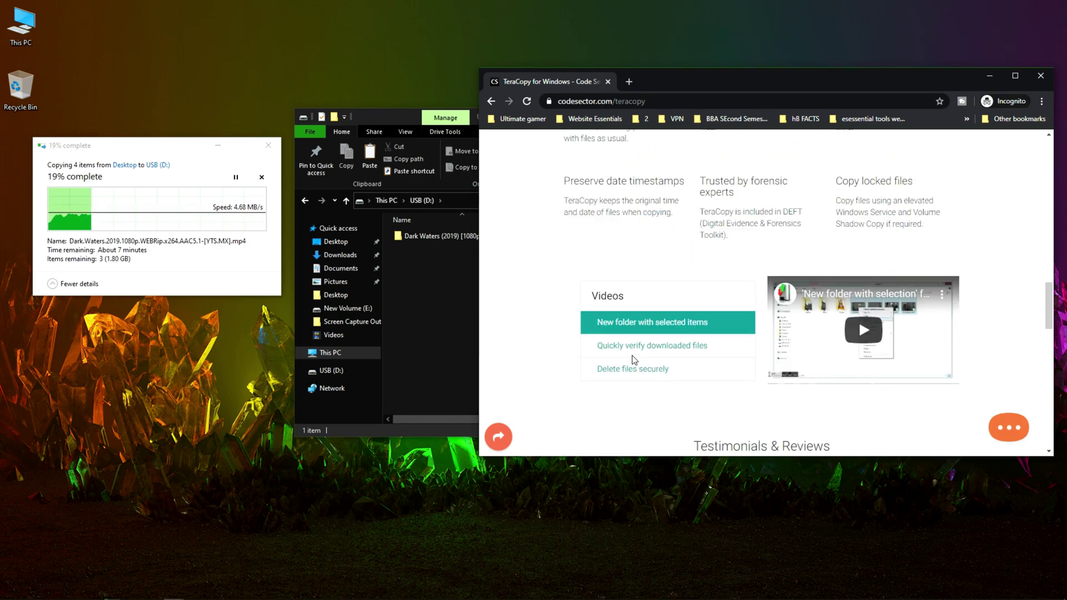
{"action": "scroll", "coordinate": [634, 361], "scroll_direction": "up", "scroll_amount": 3}
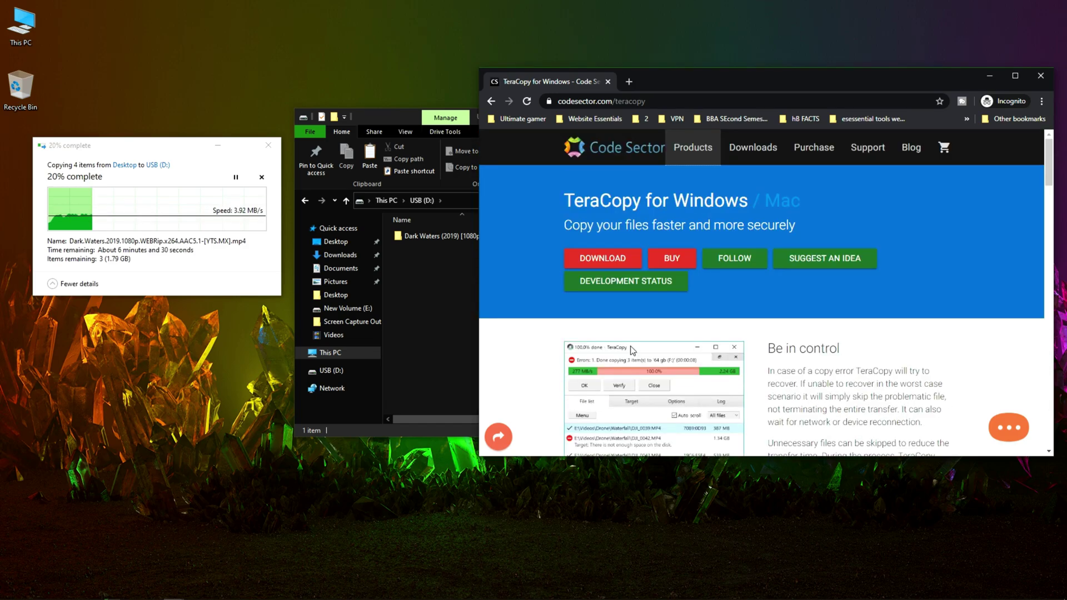
Step: Download the 4.36 MB teracopy.exe installer to the Desktop and reposition its desktop icon
{"action": "left_click", "coordinate": [601, 263]}
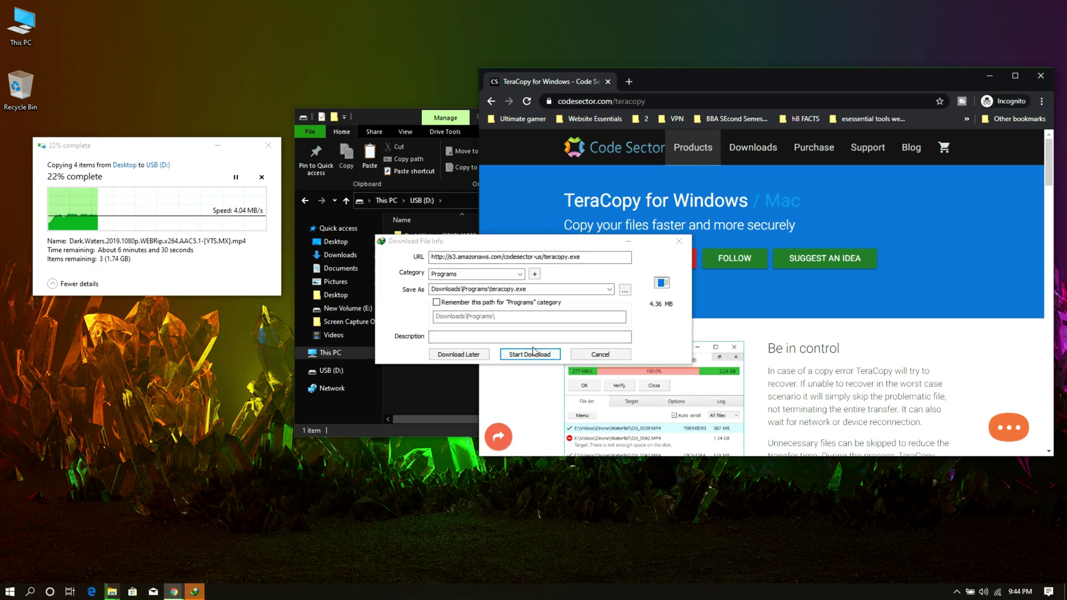
{"action": "left_click", "coordinate": [417, 246]}
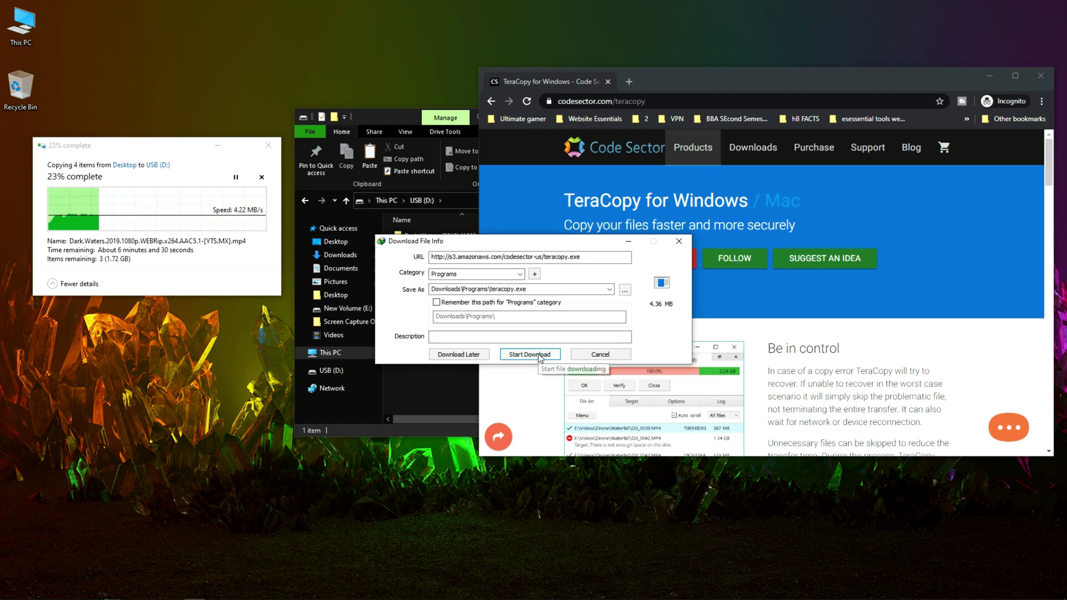
{"action": "left_click", "coordinate": [625, 289]}
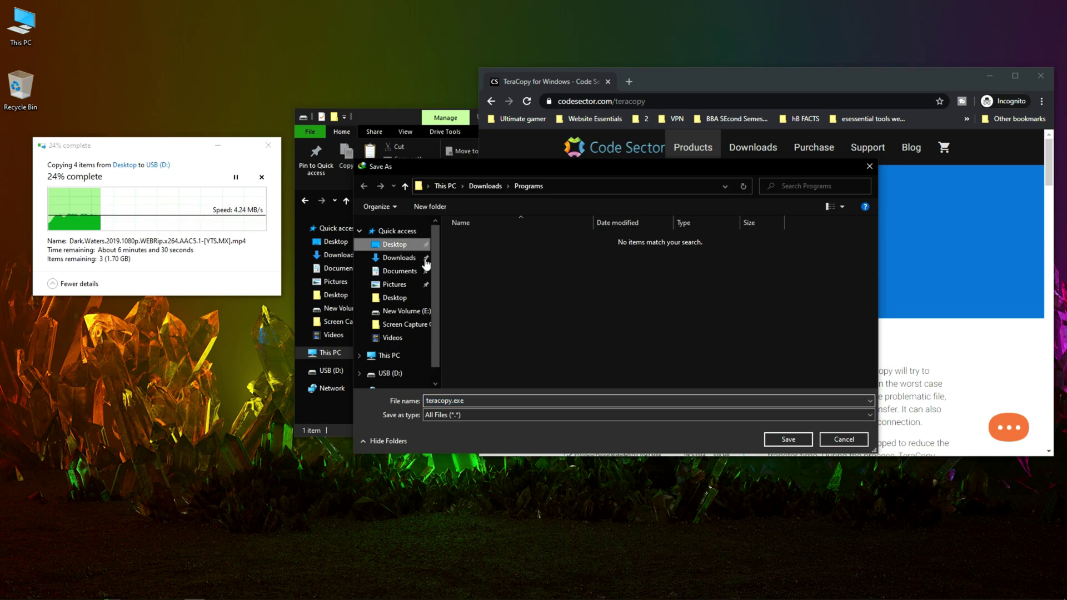
{"action": "left_click", "coordinate": [787, 439]}
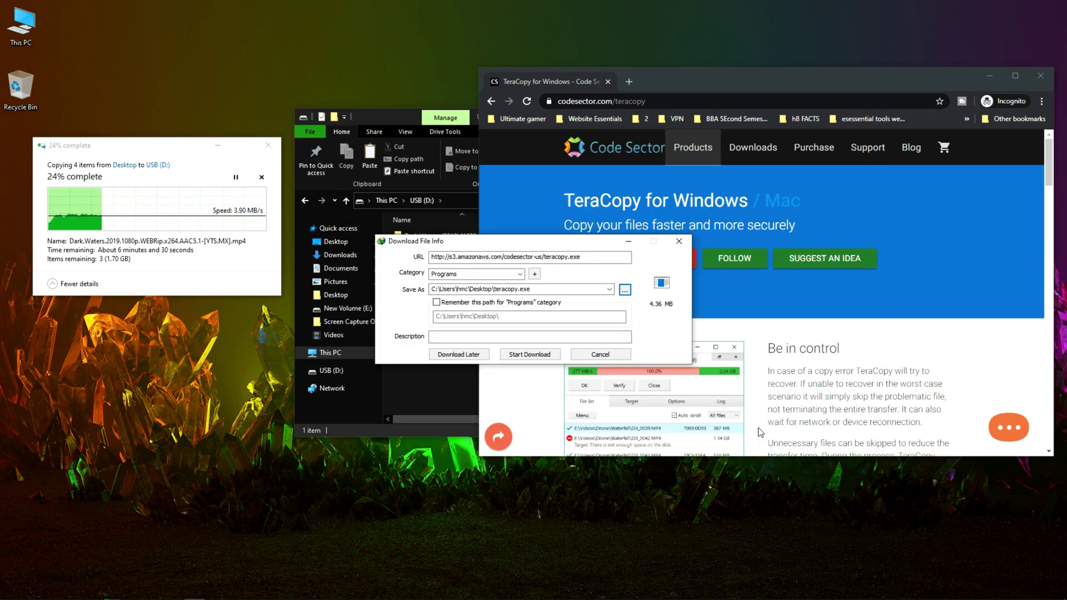
{"action": "left_click", "coordinate": [529, 354]}
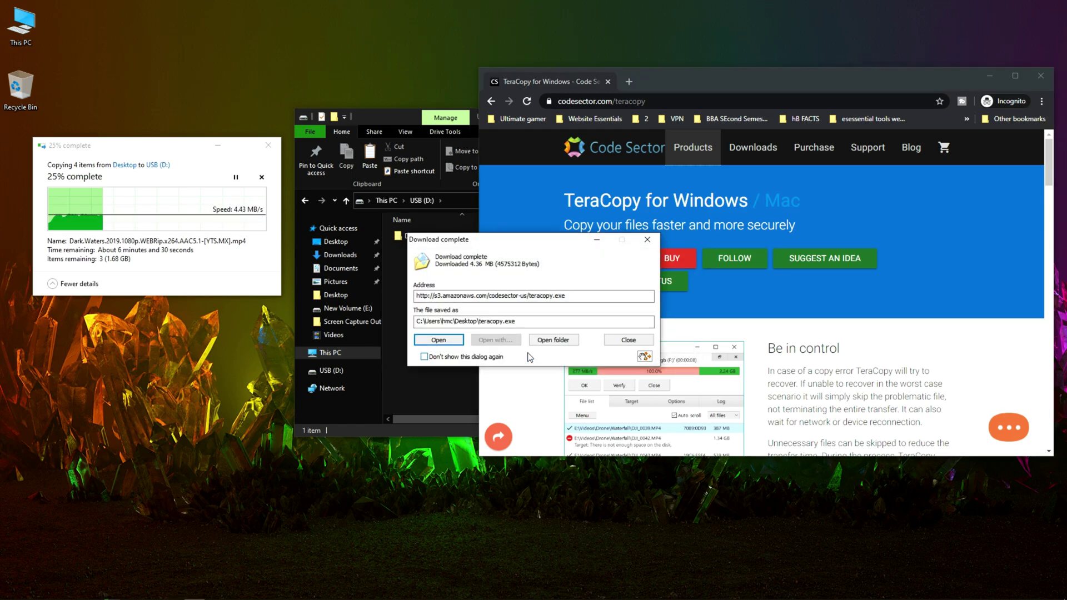
{"action": "left_click_drag", "start_coordinate": [21, 151], "coordinate": [232, 86]}
{"action": "left_click", "coordinate": [75, 210]}
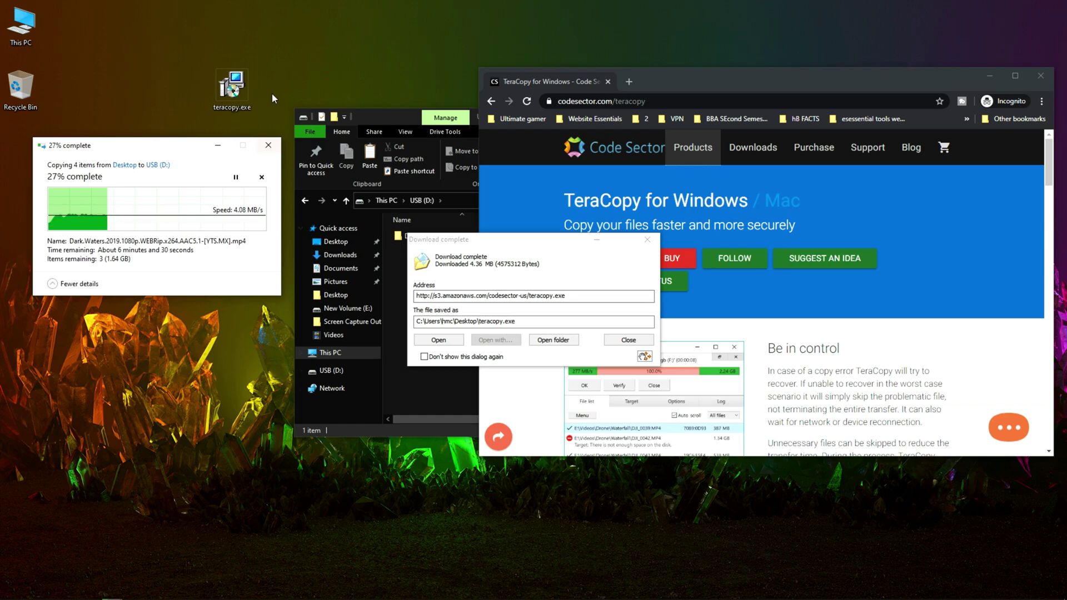
Step: Run the teracopy.exe installer and accept the license agreement
{"action": "left_click", "coordinate": [437, 339]}
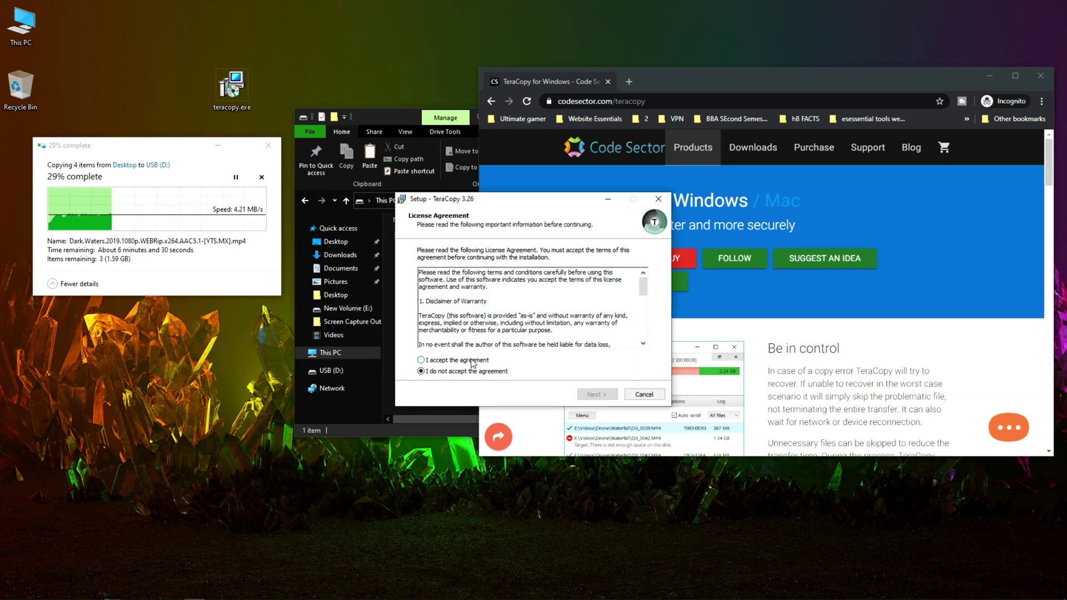
{"action": "left_click", "coordinate": [472, 361]}
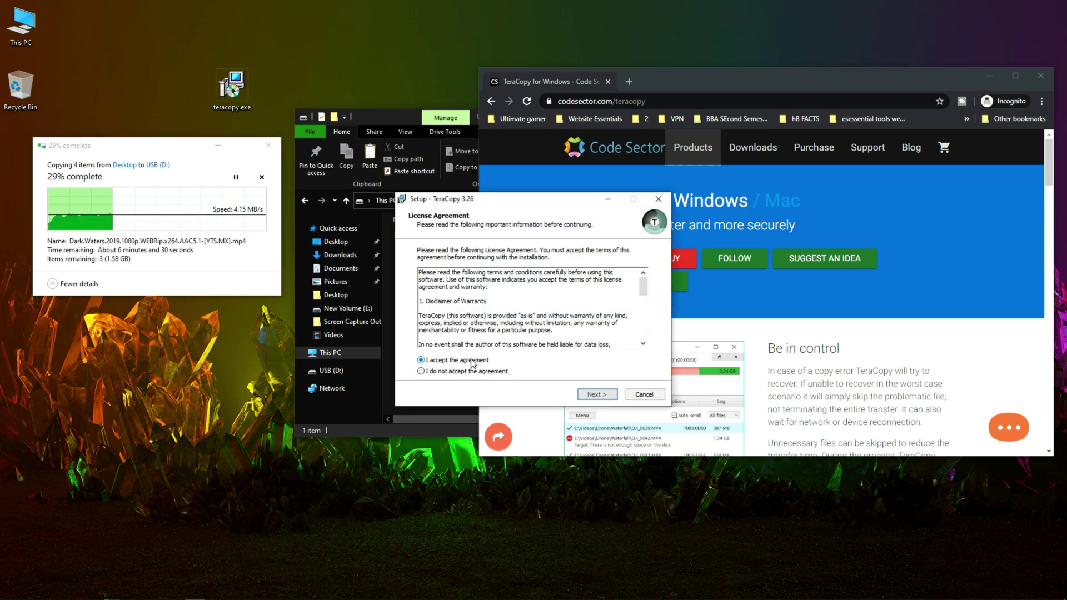
{"action": "left_click", "coordinate": [595, 395]}
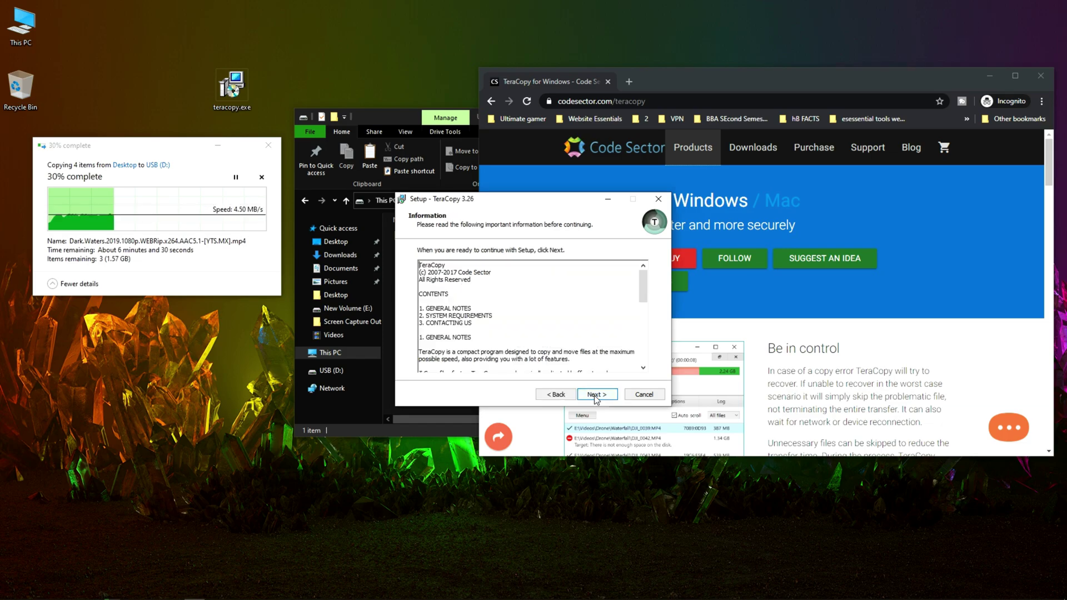
{"action": "left_click", "coordinate": [595, 395]}
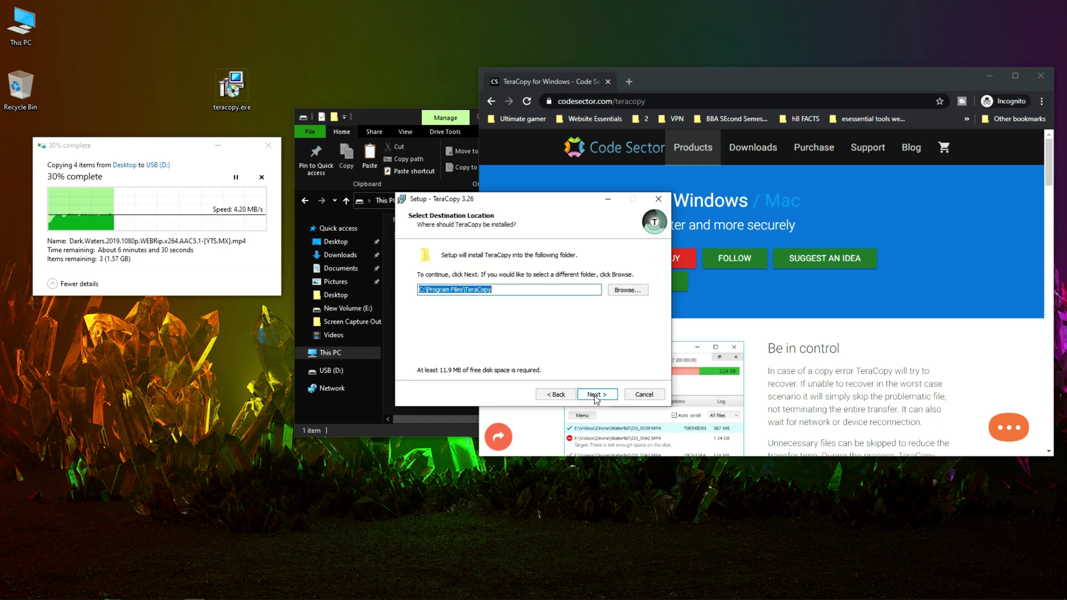
Step: Install TeraCopy 3.26 as the normal version into E:\Program Files\TeraCopy
{"action": "left_click", "coordinate": [627, 290]}
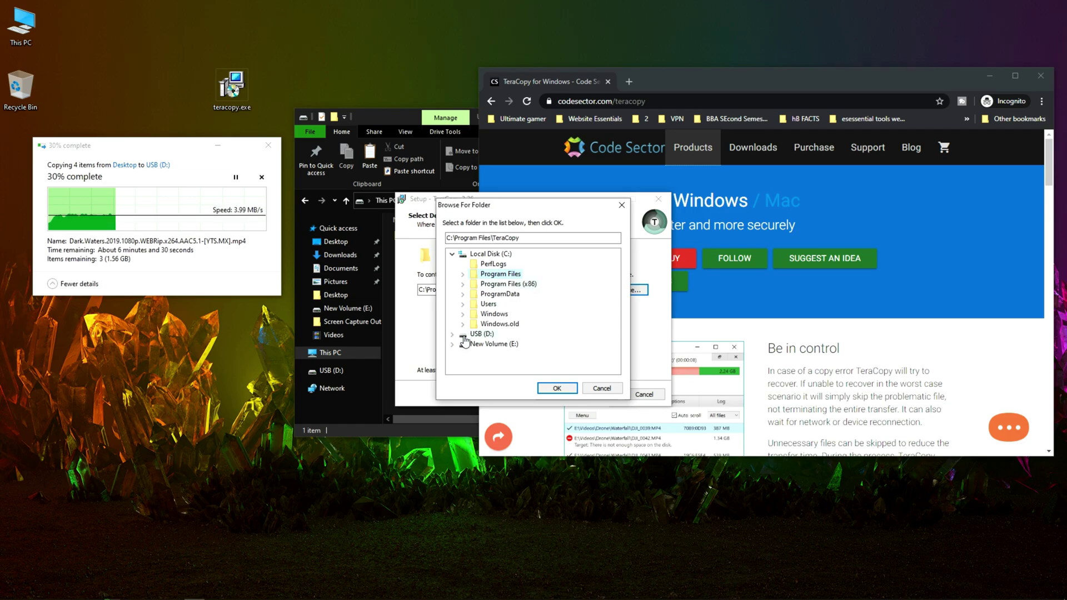
{"action": "left_click", "coordinate": [453, 345]}
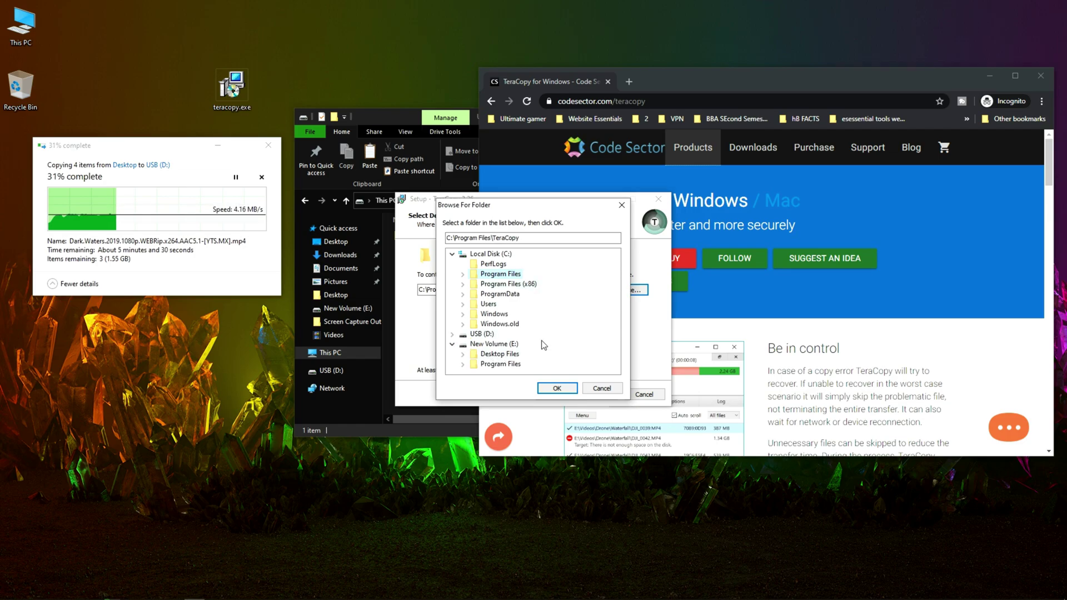
{"action": "left_click", "coordinate": [485, 364]}
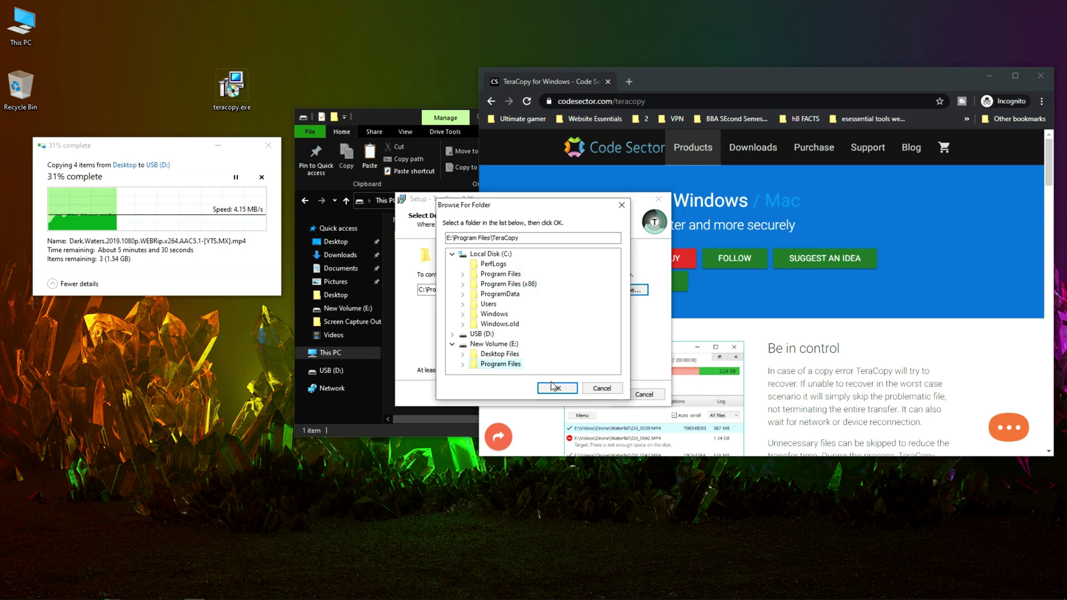
{"action": "left_click", "coordinate": [573, 390]}
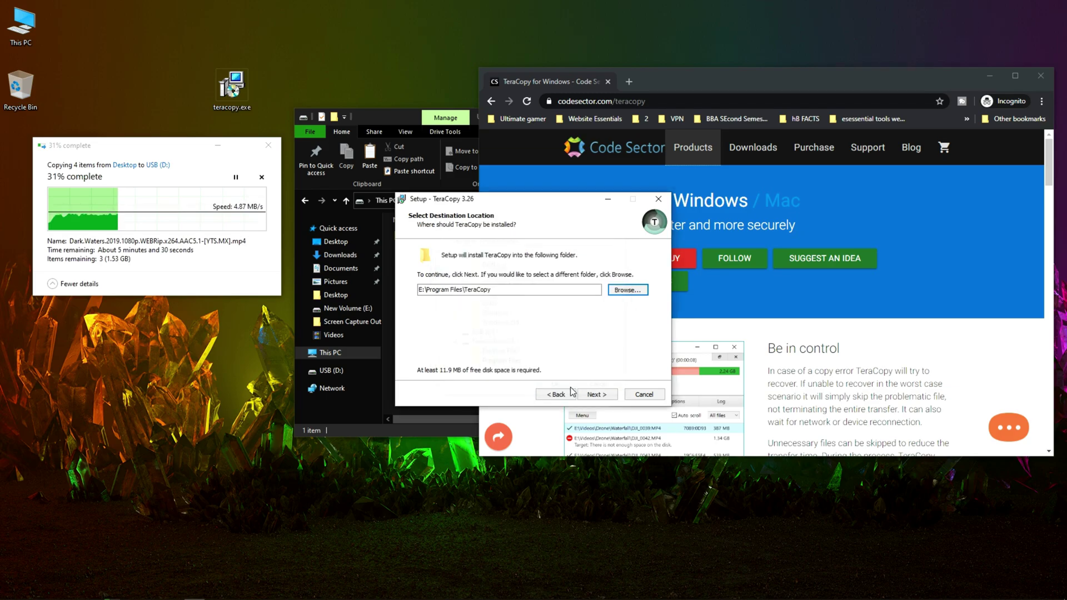
{"action": "left_click", "coordinate": [598, 394]}
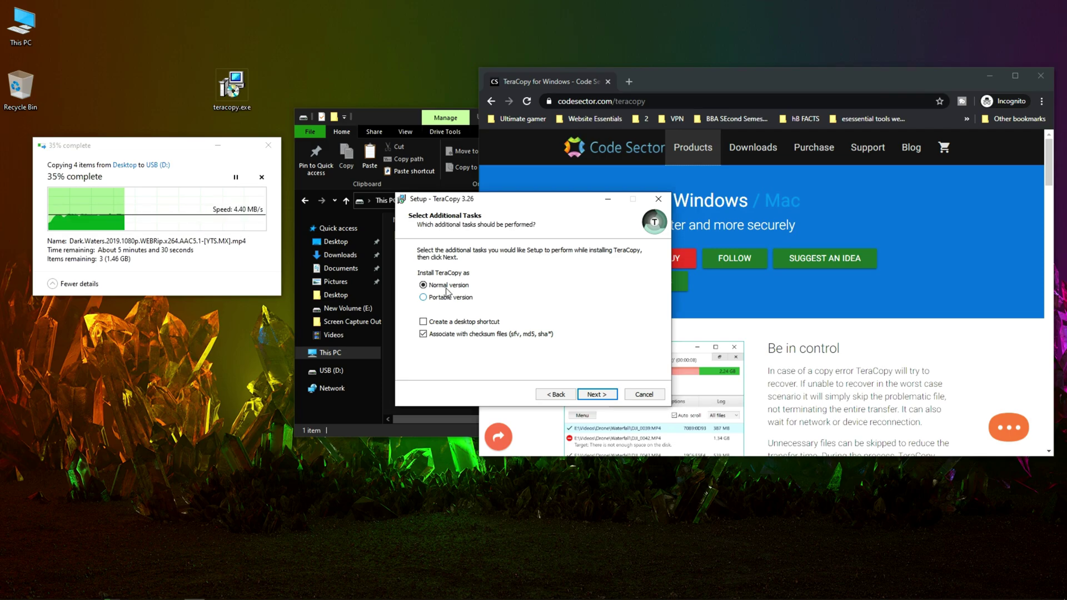
{"action": "left_click", "coordinate": [602, 395]}
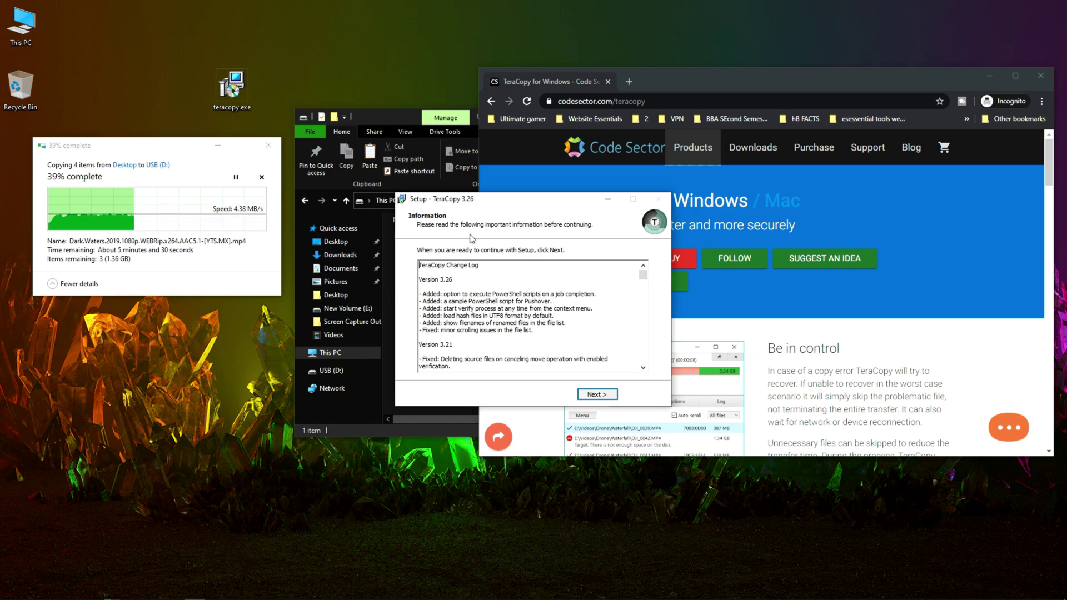
{"action": "left_click", "coordinate": [604, 394]}
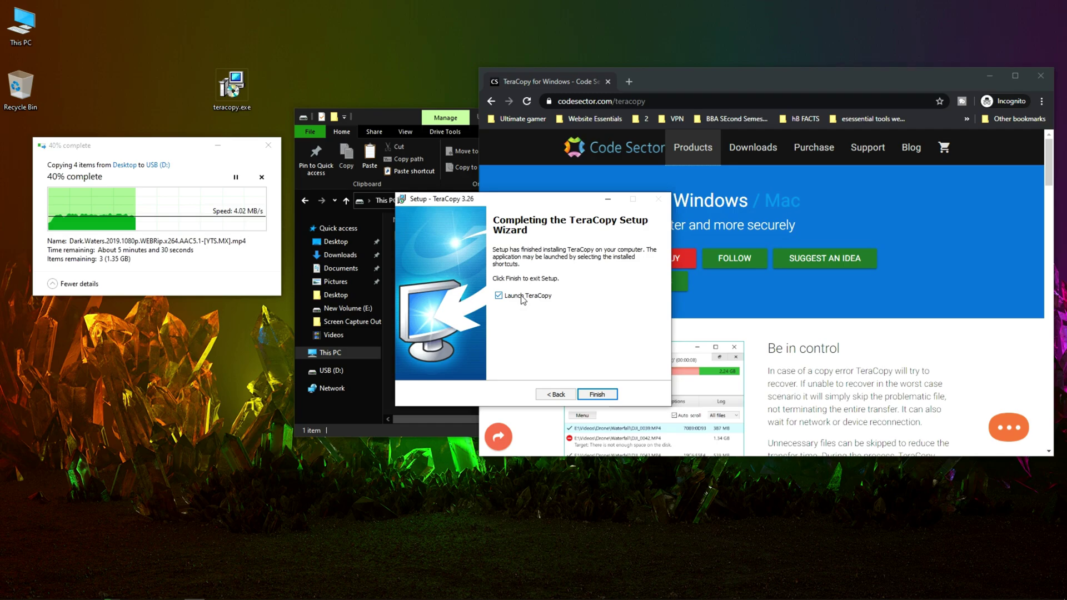
Step: Finish setup, arrange TeraCopy beside the USB folder window, and switch TeraCopy to Expanded view
{"action": "left_click", "coordinate": [594, 394]}
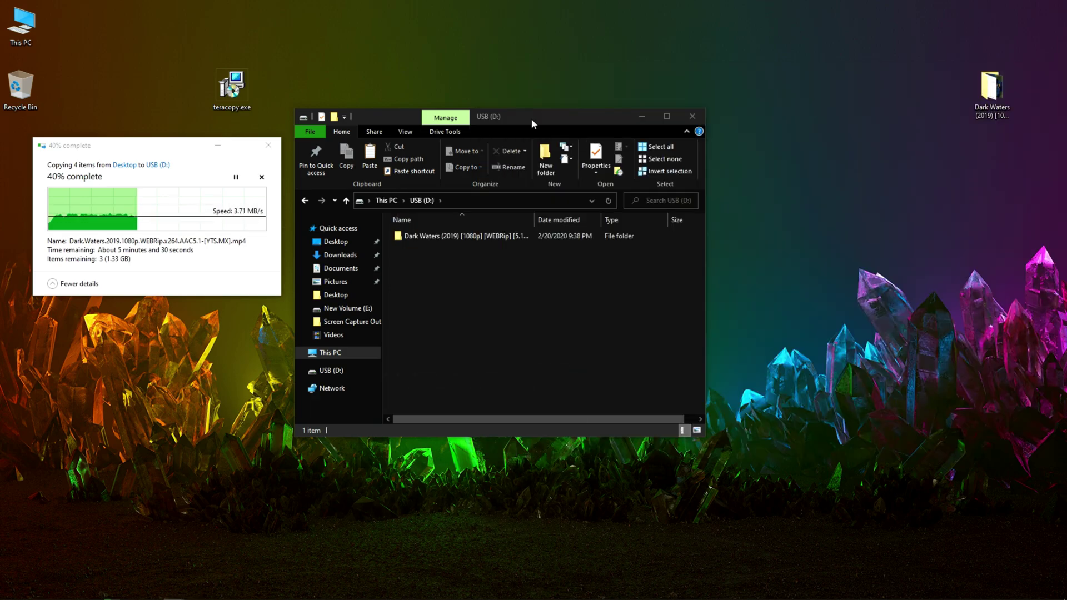
{"action": "left_click_drag", "start_coordinate": [531, 119], "coordinate": [598, 98]}
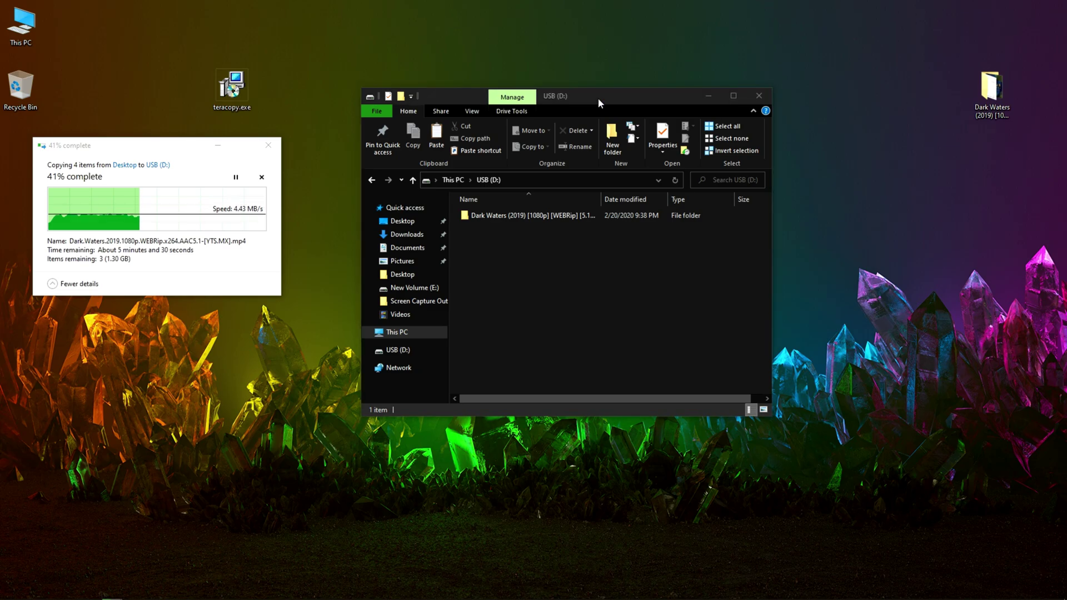
{"action": "left_click_drag", "start_coordinate": [203, 176], "coordinate": [552, 284]}
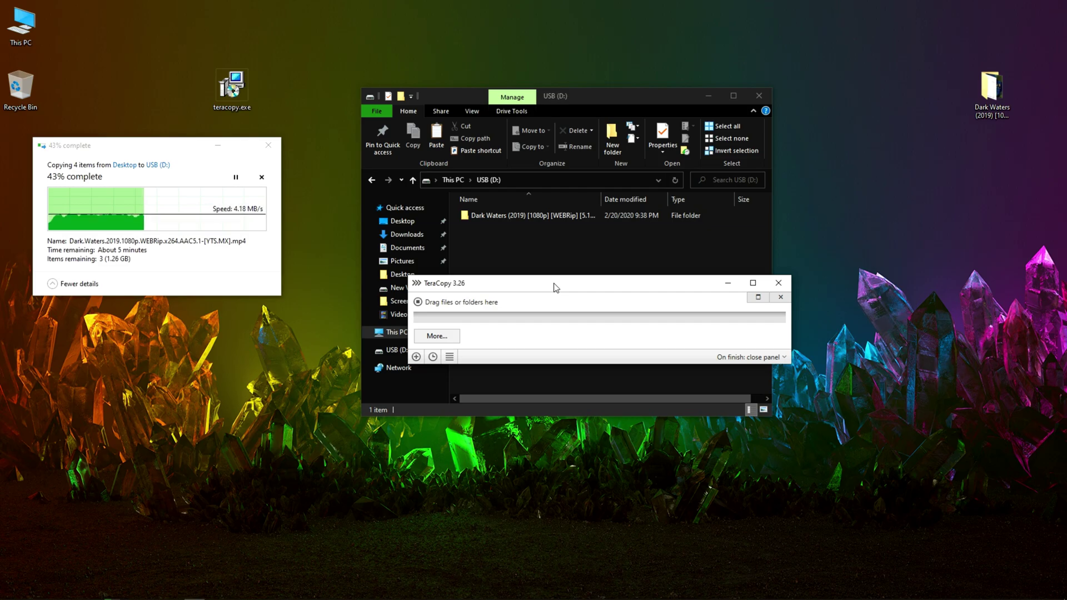
{"action": "left_click_drag", "start_coordinate": [556, 288], "coordinate": [522, 222]}
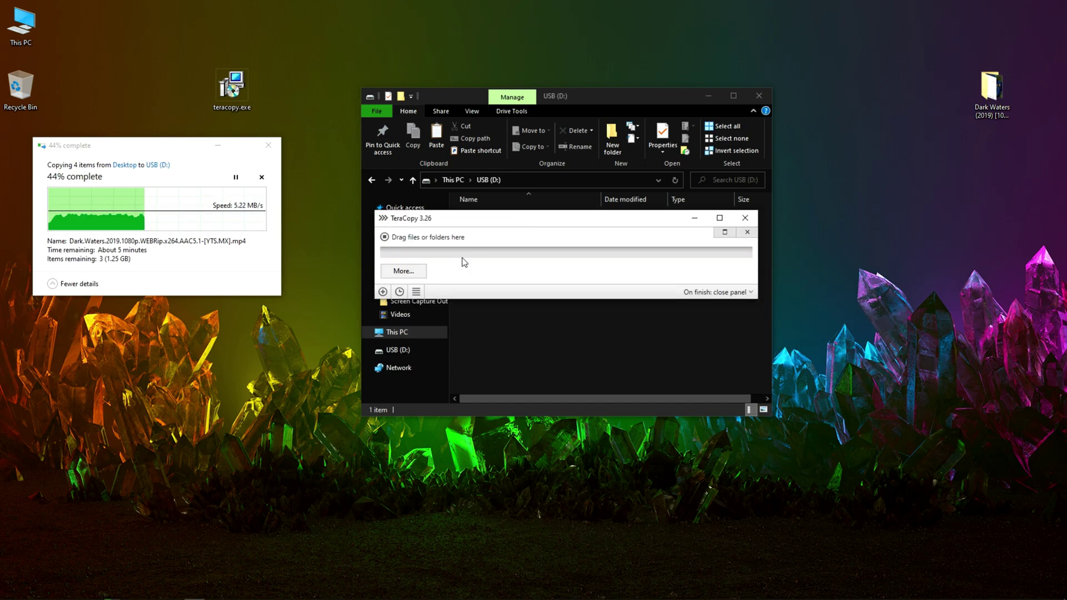
{"action": "left_click", "coordinate": [403, 272]}
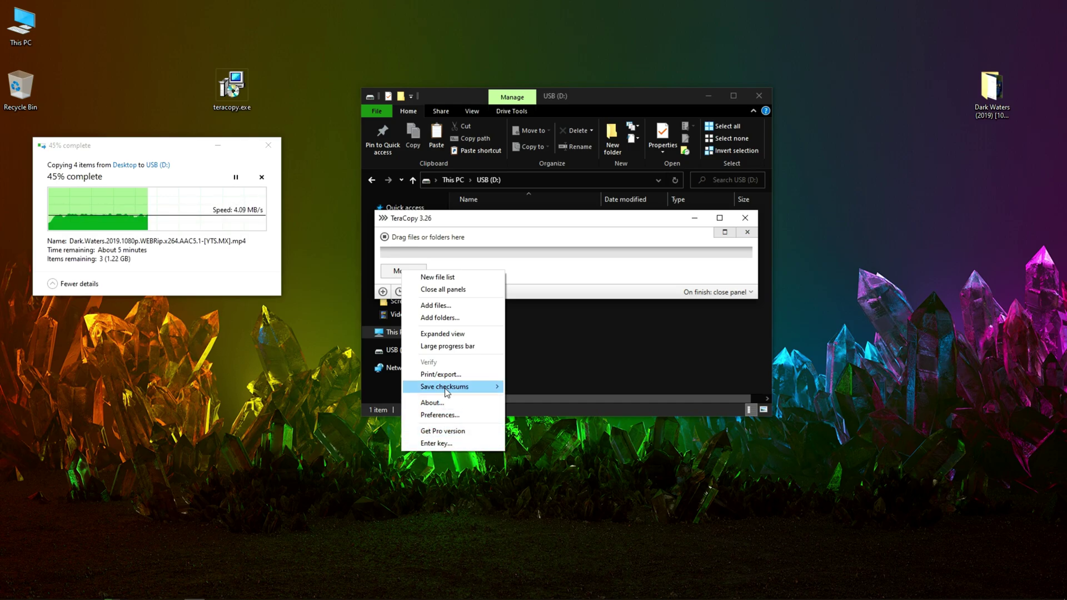
{"action": "left_click", "coordinate": [456, 334]}
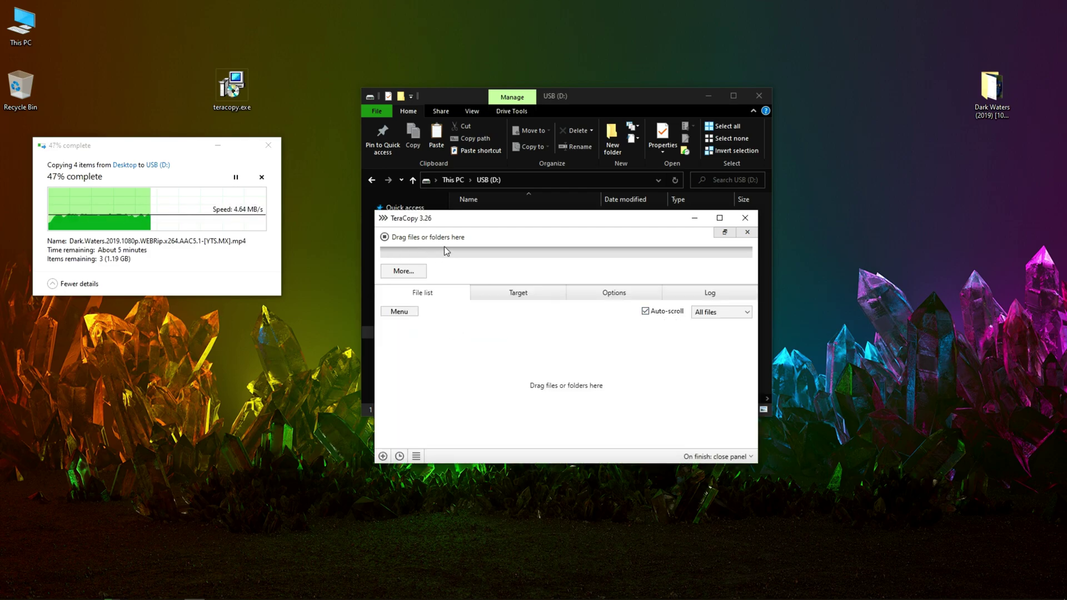
Step: Duplicate the Dark Waters folder on the desktop with Explorer and move the '- Copy' folder right
{"action": "right_click", "coordinate": [992, 94]}
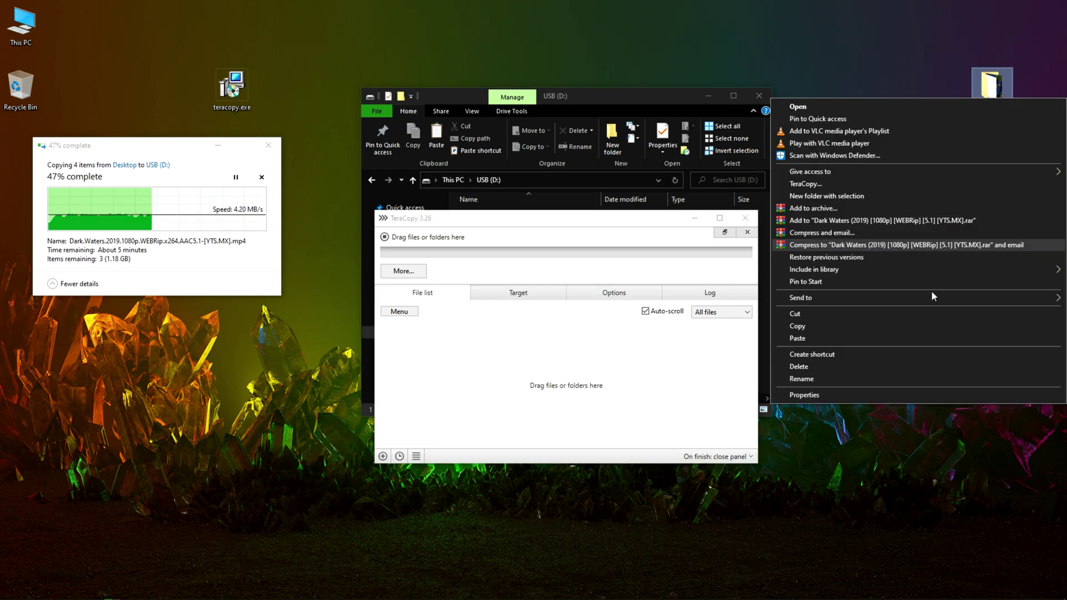
{"action": "left_click", "coordinate": [882, 327]}
{"action": "right_click", "coordinate": [910, 215]}
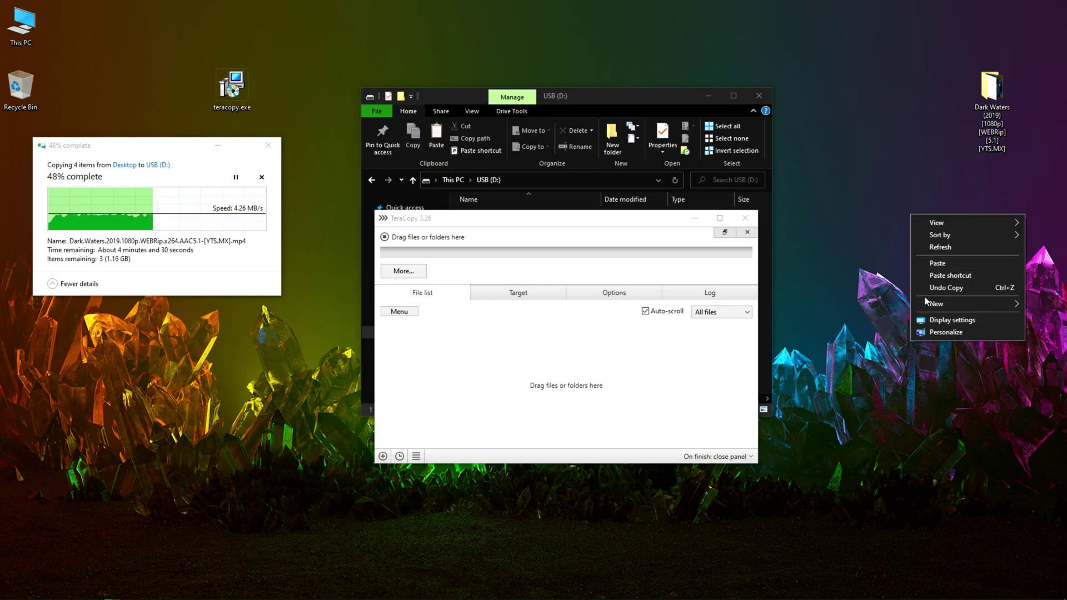
{"action": "left_click", "coordinate": [937, 263]}
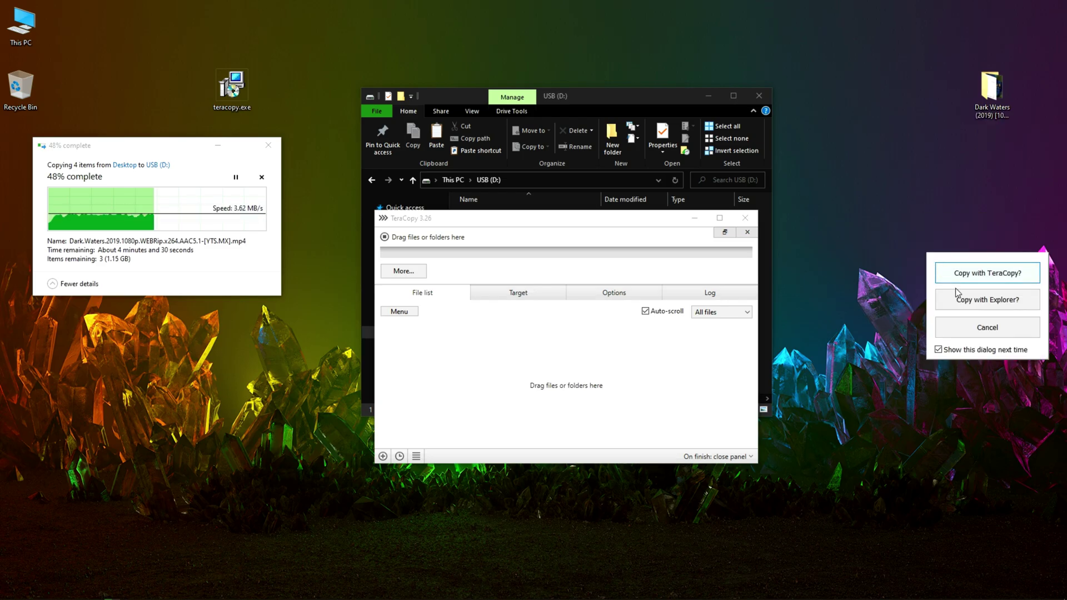
{"action": "left_click", "coordinate": [971, 298]}
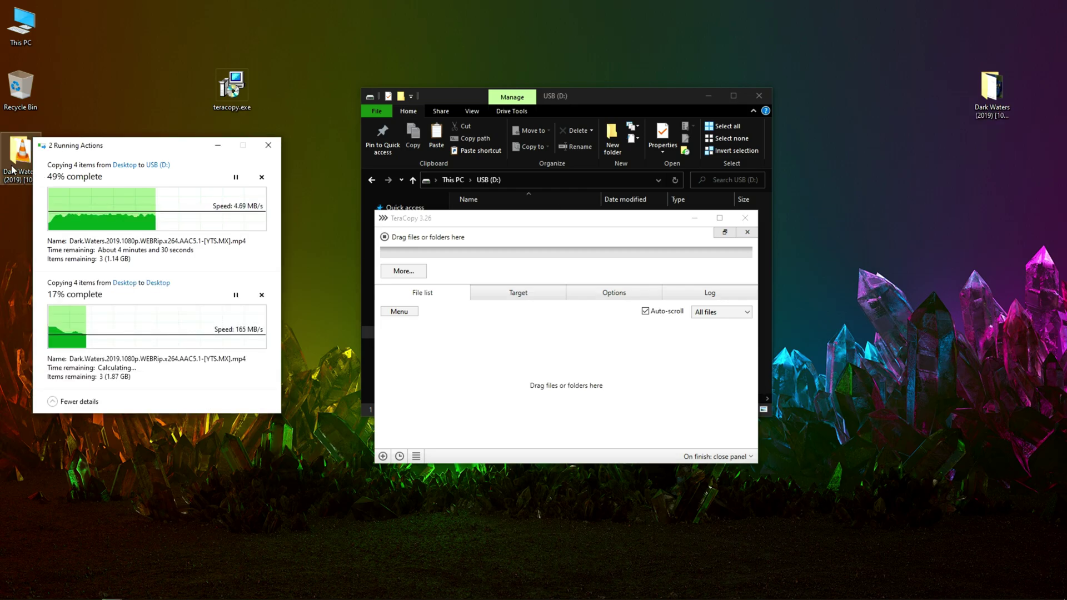
{"action": "left_click_drag", "start_coordinate": [11, 166], "coordinate": [885, 219]}
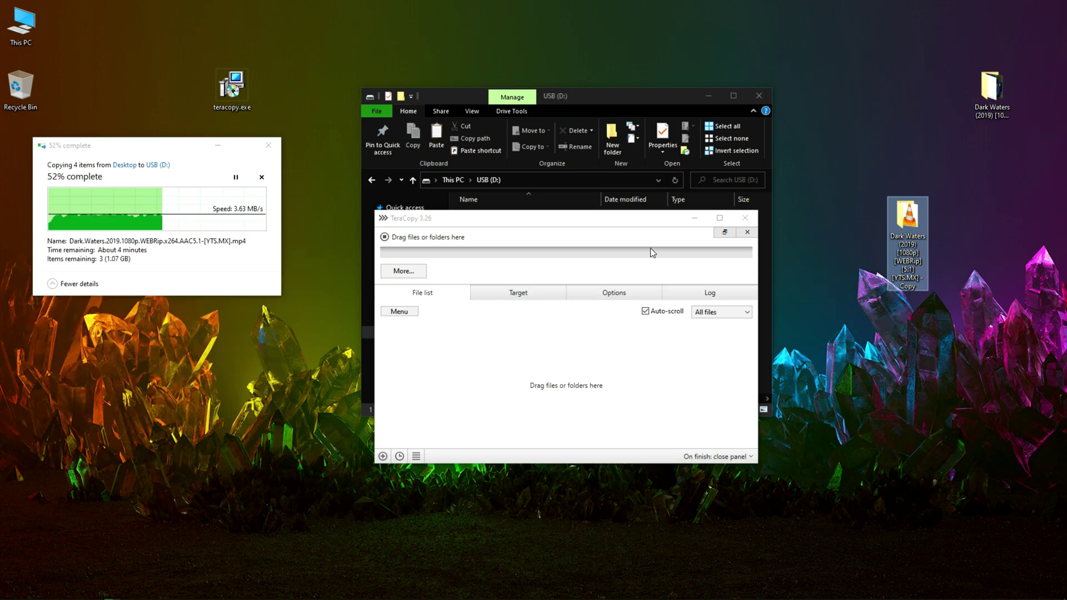
Step: Copy the desktop Dark Waters '- Copy' folder onto USB (D:) using TeraCopy
{"action": "left_click_drag", "start_coordinate": [546, 274], "coordinate": [270, 409]}
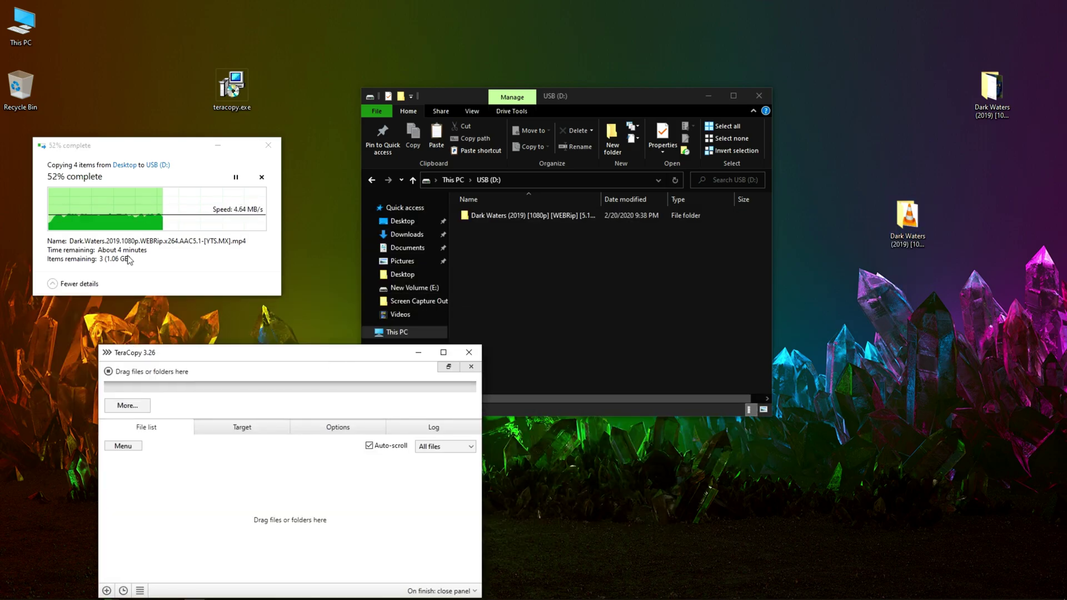
{"action": "left_click_drag", "start_coordinate": [130, 147], "coordinate": [338, 105]}
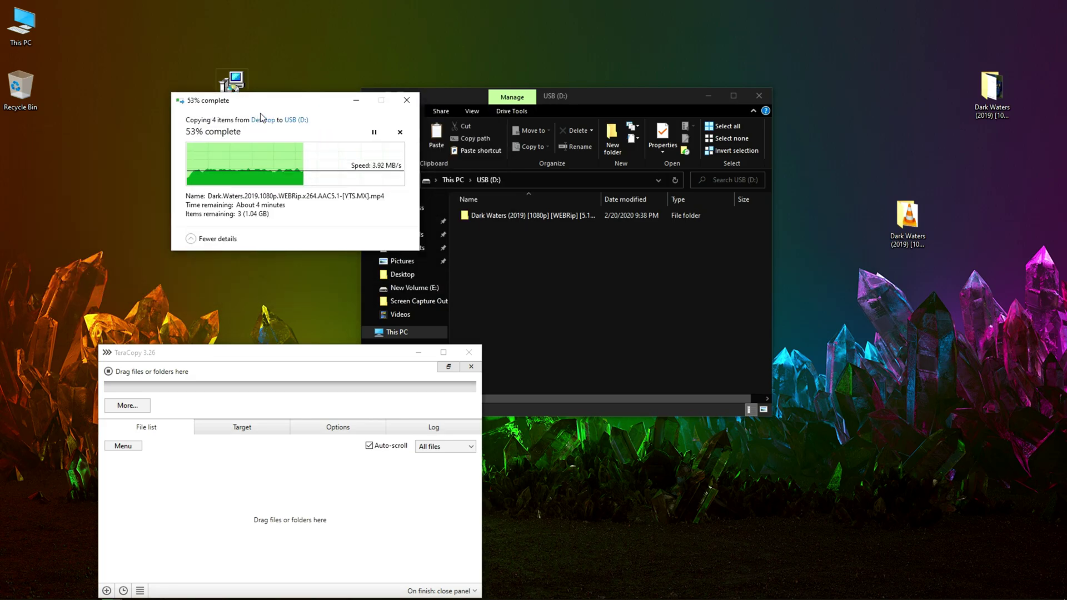
{"action": "left_click", "coordinate": [913, 242]}
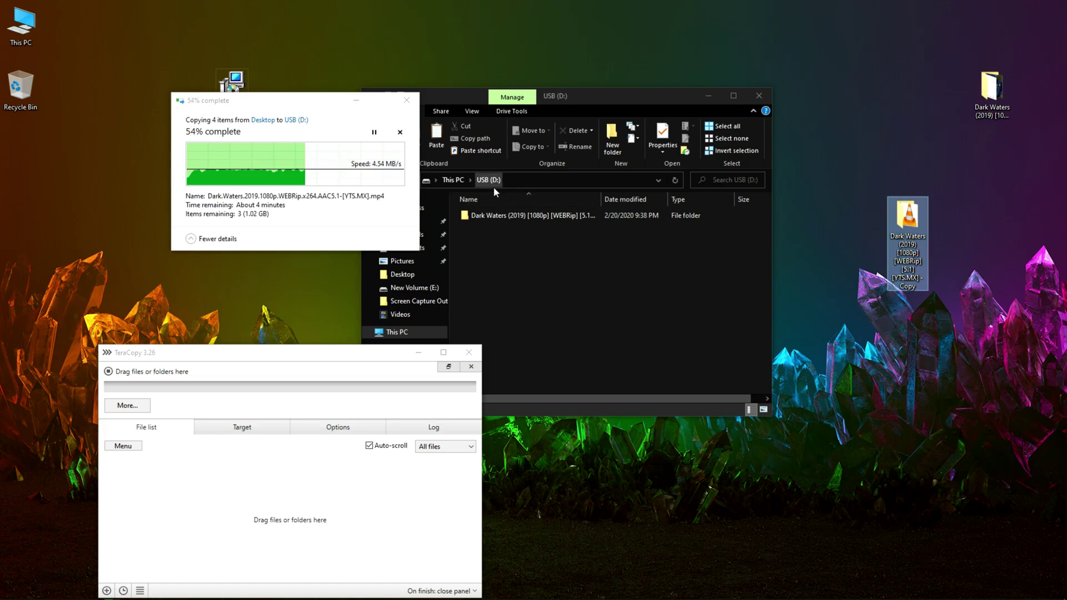
{"action": "mouse_move", "coordinate": [918, 236]}
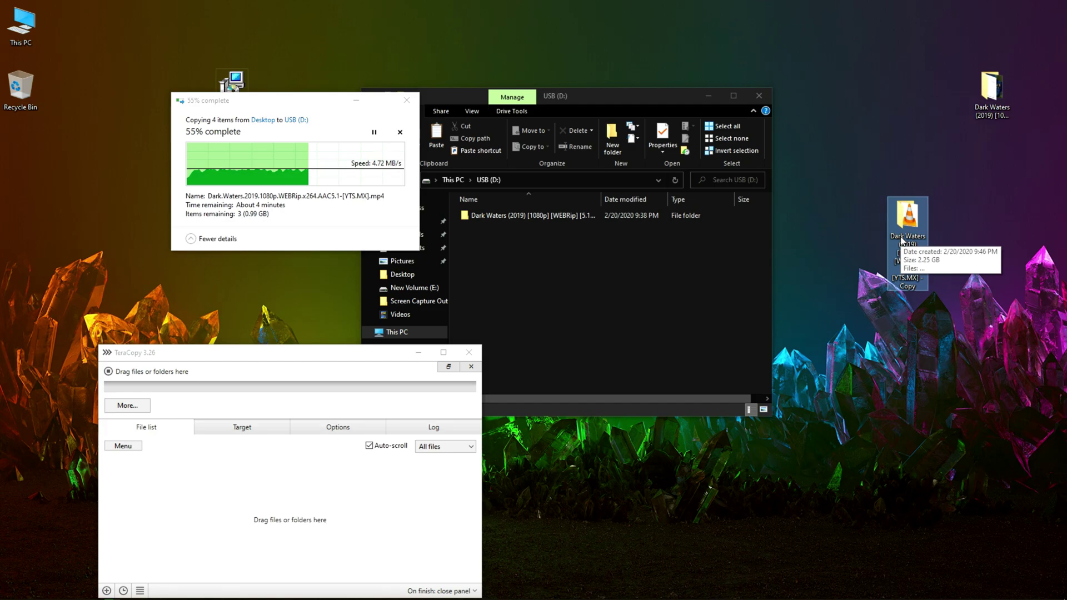
{"action": "left_click_drag", "start_coordinate": [900, 239], "coordinate": [636, 290]}
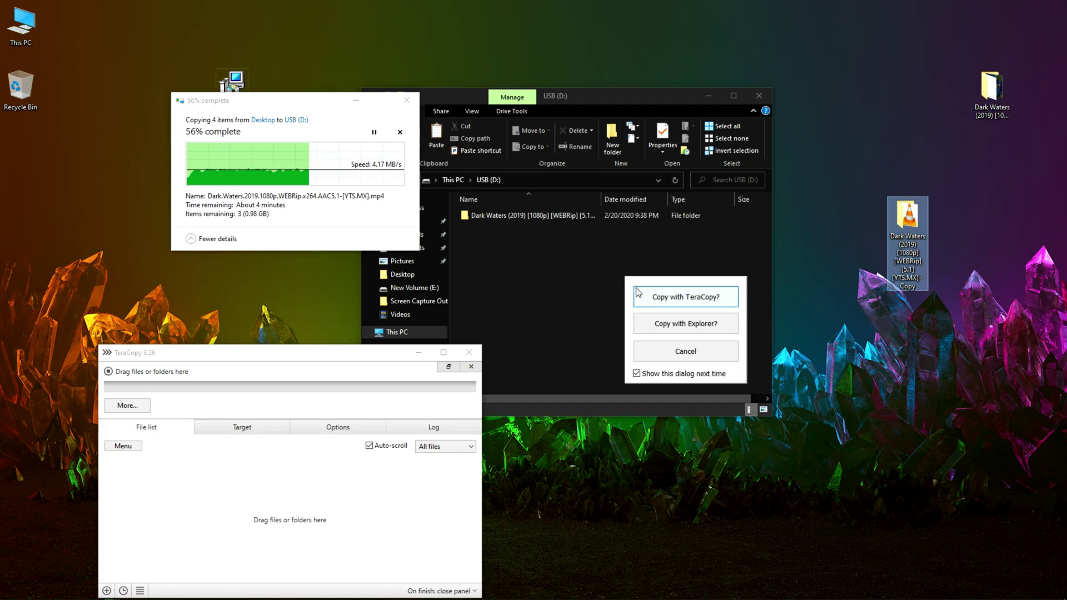
{"action": "left_click", "coordinate": [685, 298]}
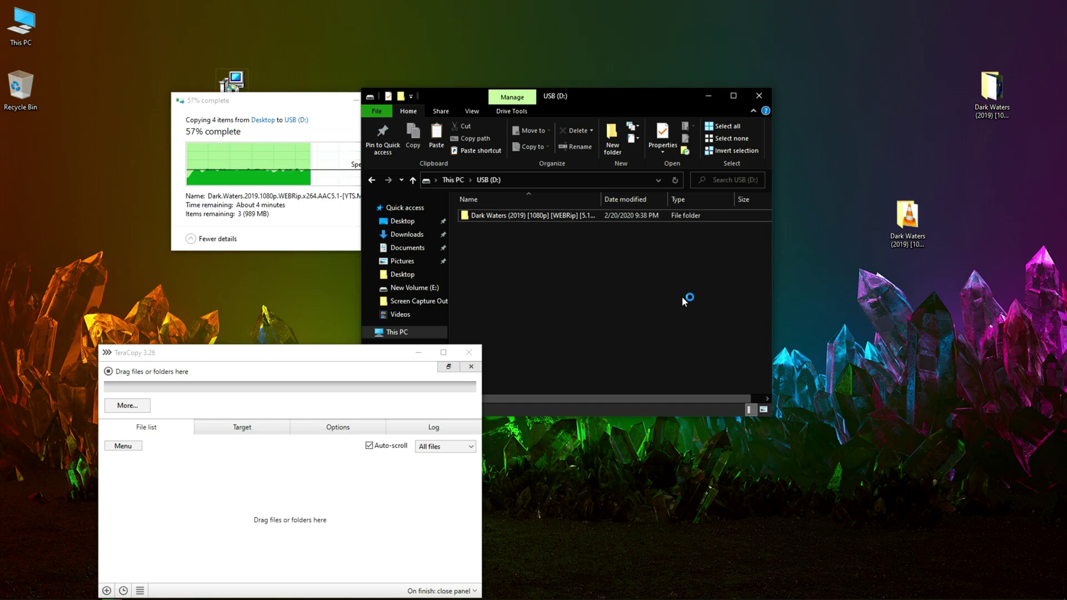
{"action": "left_click_drag", "start_coordinate": [572, 100], "coordinate": [677, 94]}
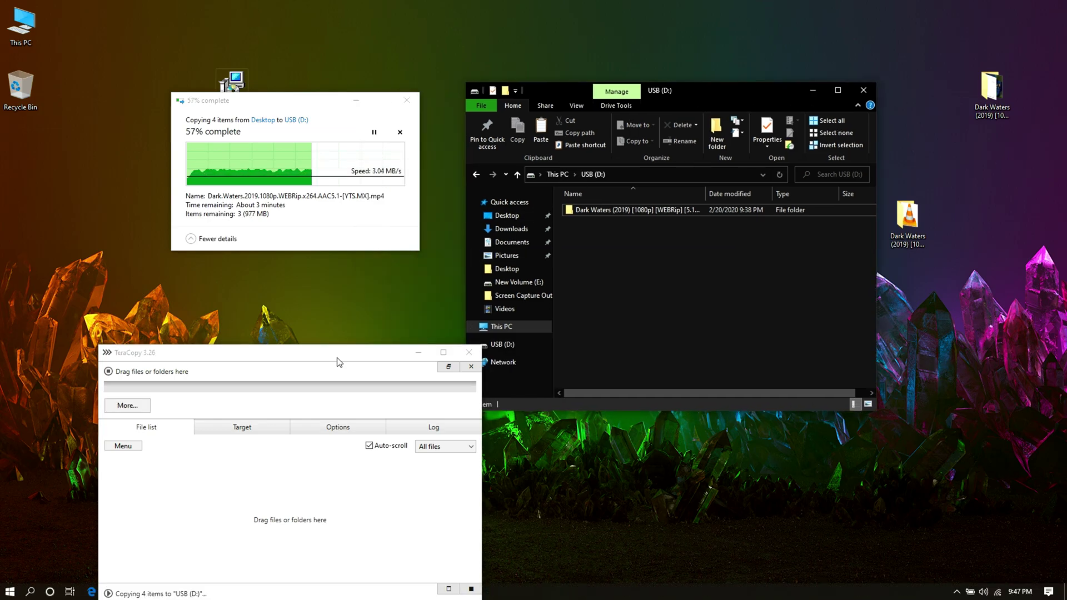
{"action": "left_click_drag", "start_coordinate": [337, 362], "coordinate": [736, 228]}
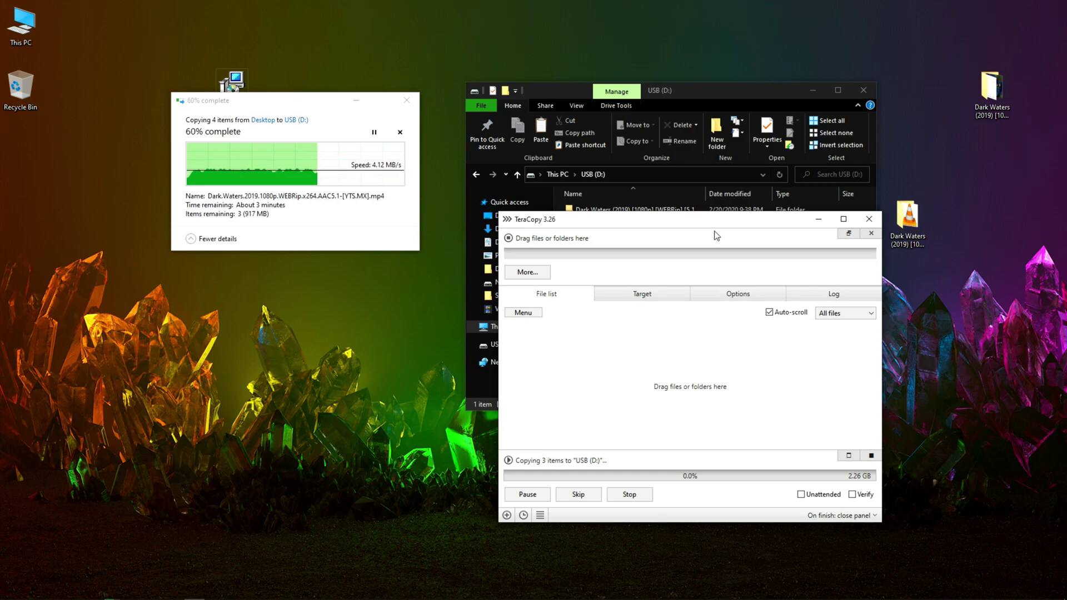
Step: Expand TeraCopy's file list to show the queued Dark Waters files
{"action": "left_click_drag", "start_coordinate": [716, 225], "coordinate": [672, 88]}
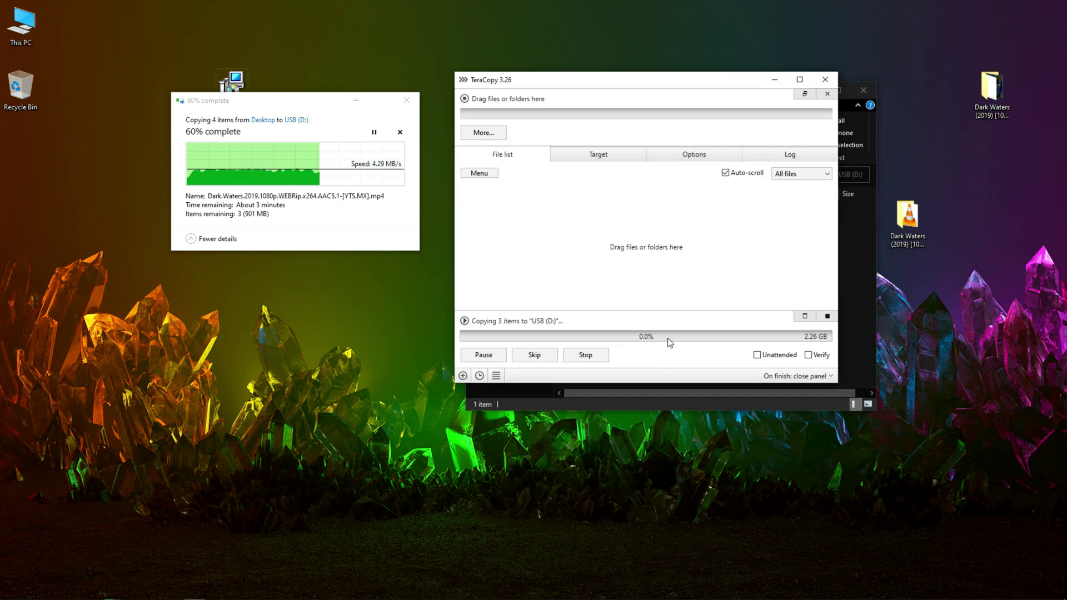
{"action": "left_click", "coordinate": [804, 315]}
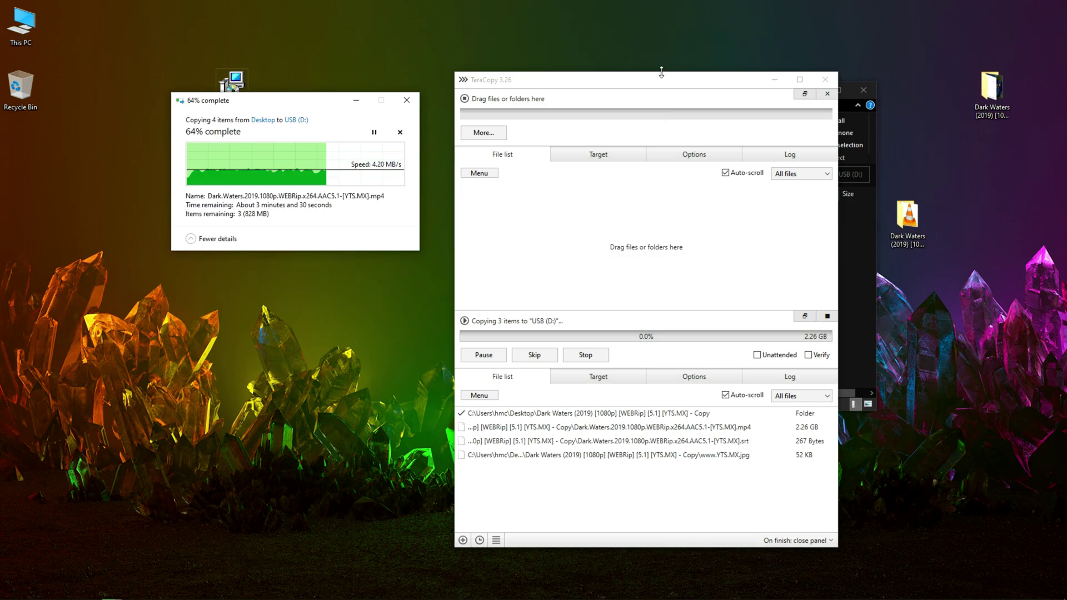
{"action": "left_click_drag", "start_coordinate": [662, 80], "coordinate": [614, 45]}
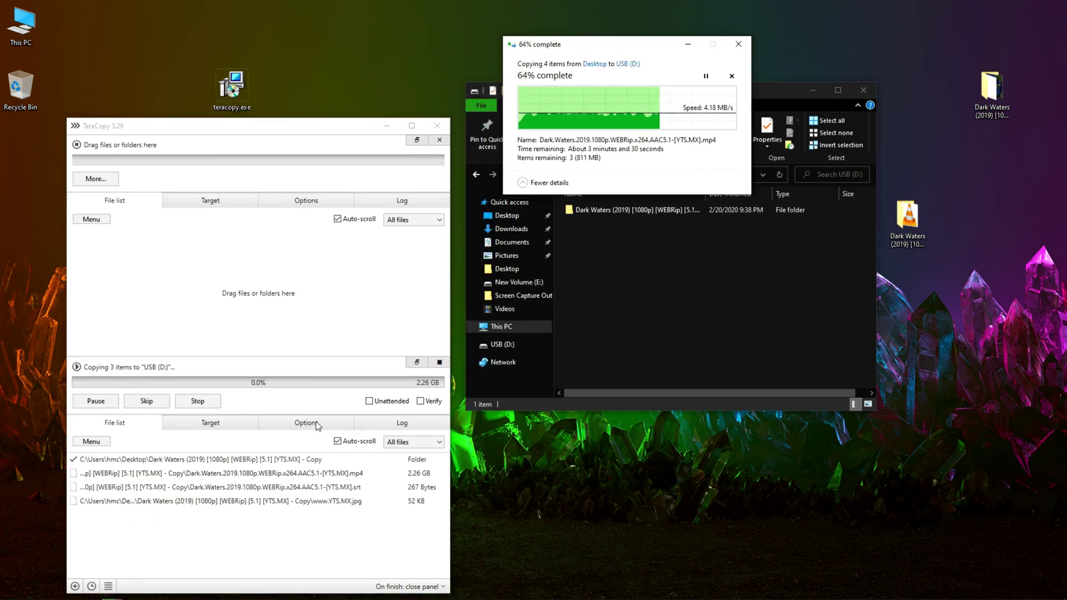
Step: Pause and resume the TeraCopy transfer, then check the Windows copy progress
{"action": "left_click", "coordinate": [108, 406]}
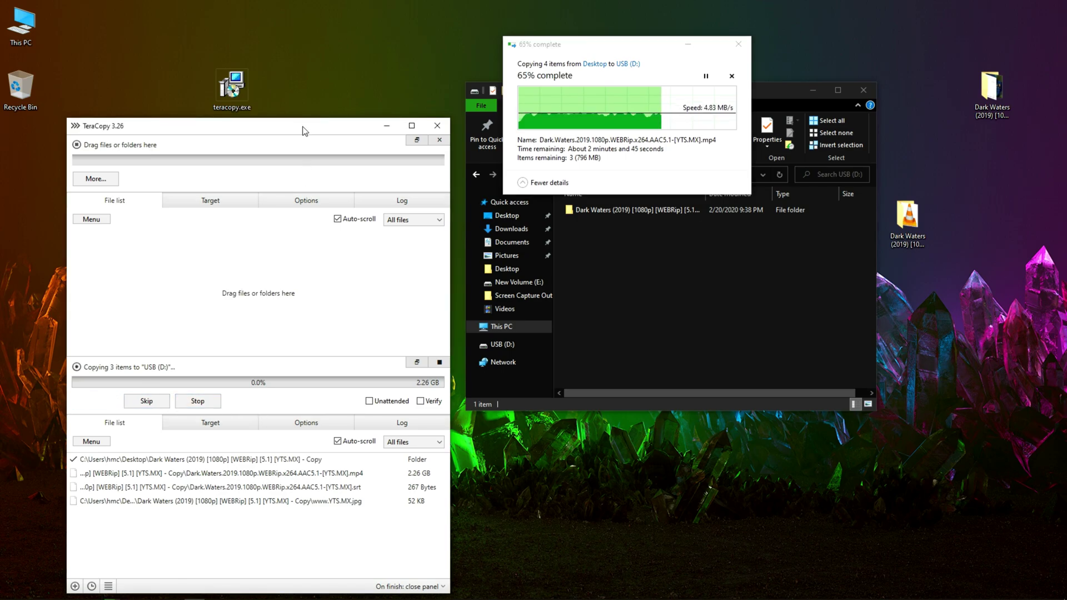
{"action": "left_click_drag", "start_coordinate": [305, 131], "coordinate": [273, 74]}
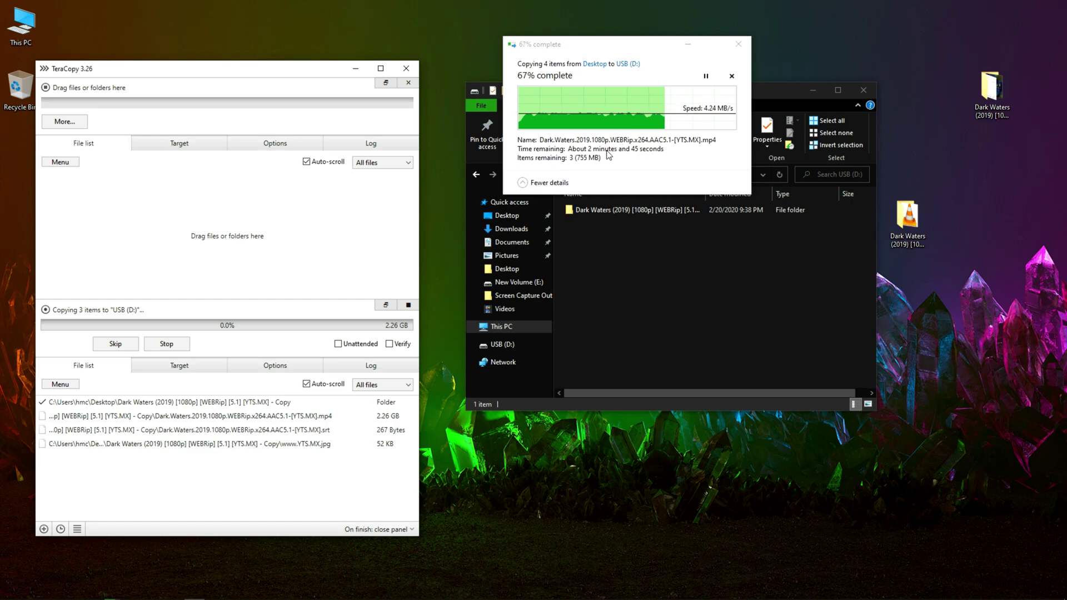
{"action": "left_click", "coordinate": [45, 309]}
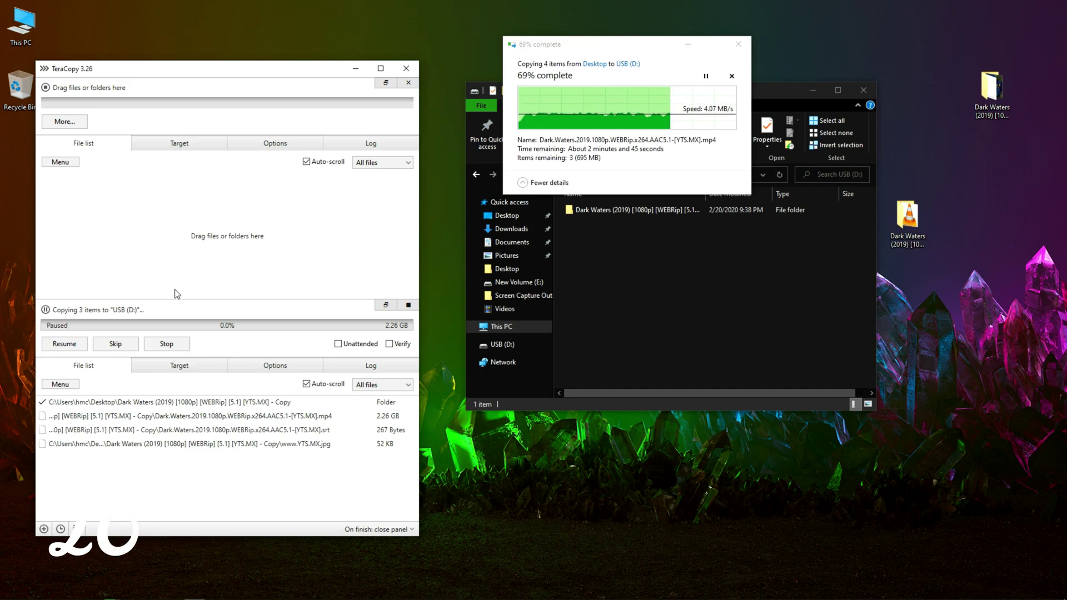
{"action": "left_click", "coordinate": [65, 344]}
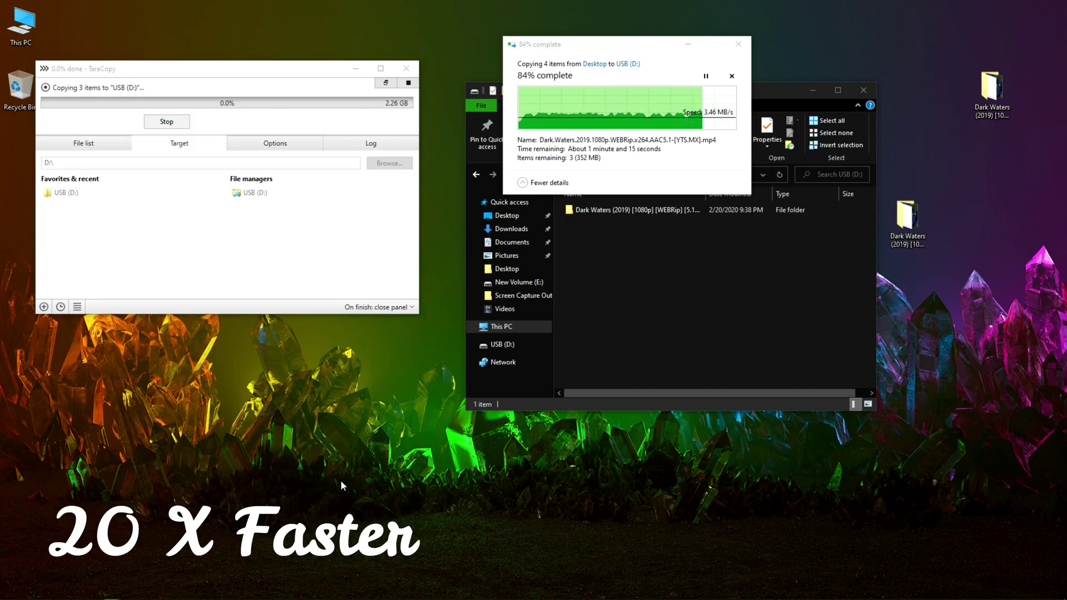
{"action": "left_click", "coordinate": [611, 152]}
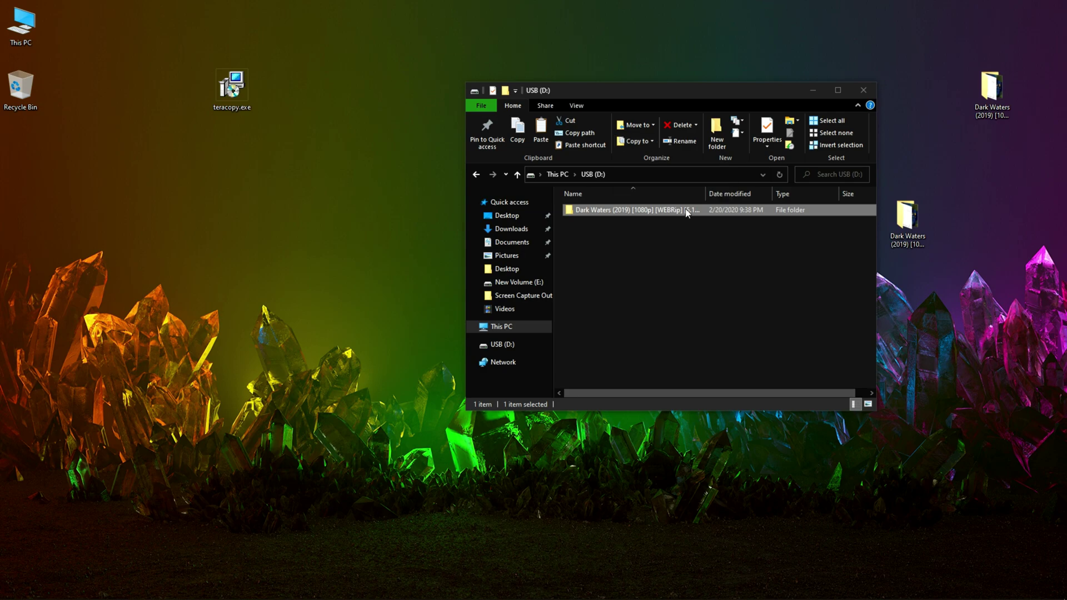
Step: Center the USB drive window and bring up the context menu for the desktop Dark Waters '- Copy' folder
{"action": "left_click", "coordinate": [988, 119]}
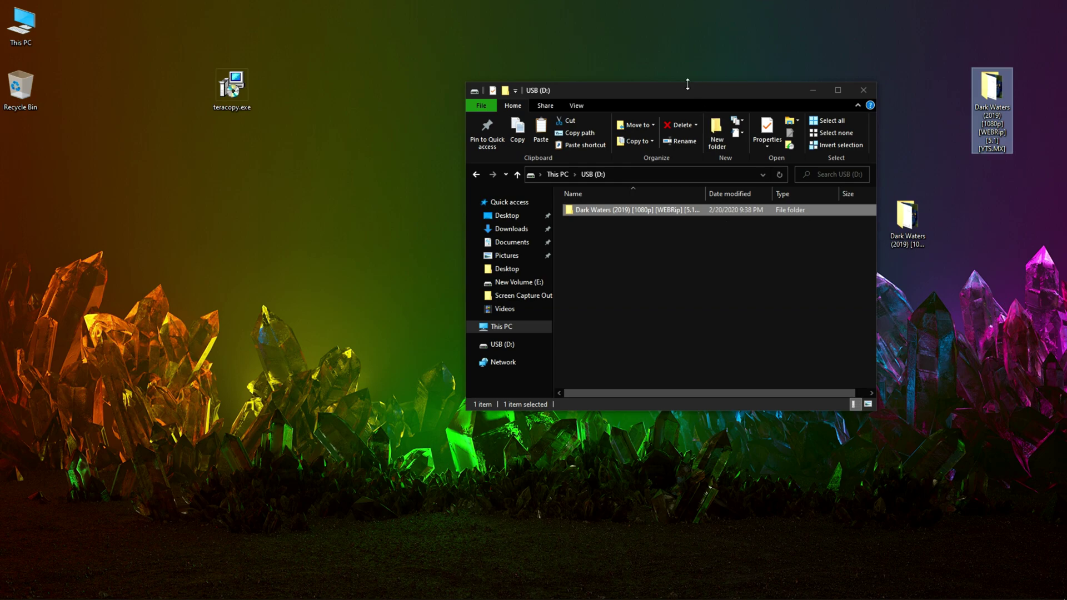
{"action": "left_click_drag", "start_coordinate": [682, 92], "coordinate": [539, 93]}
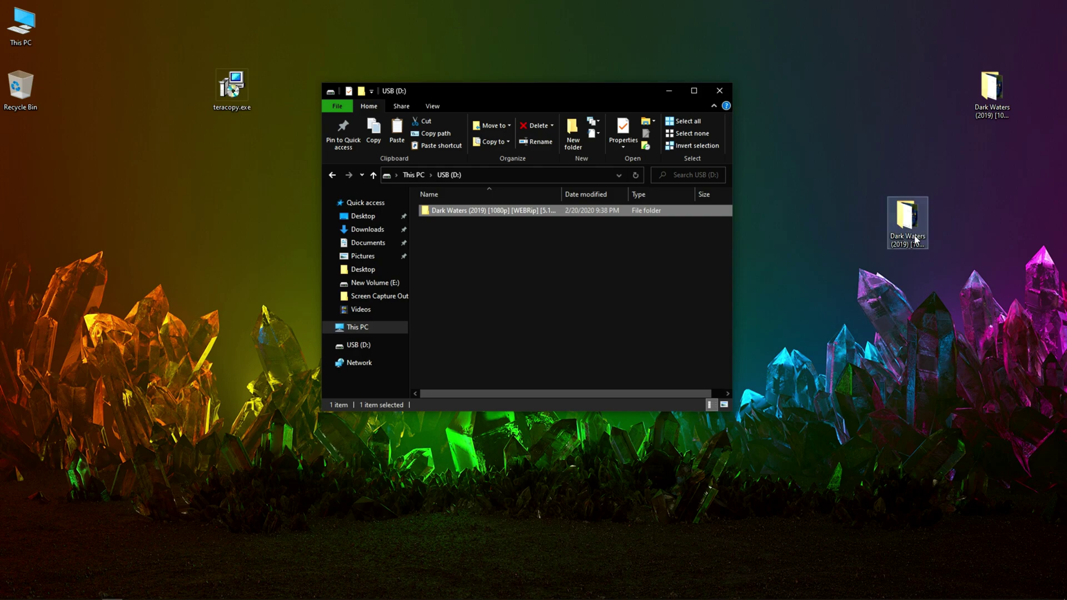
{"action": "left_click", "coordinate": [648, 250]}
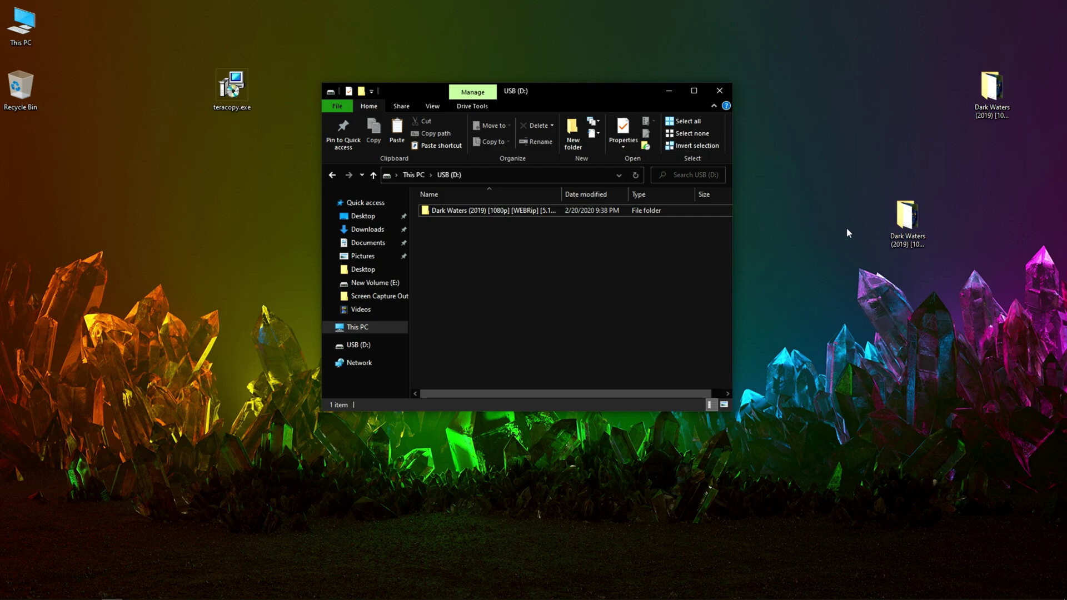
{"action": "left_click", "coordinate": [901, 228]}
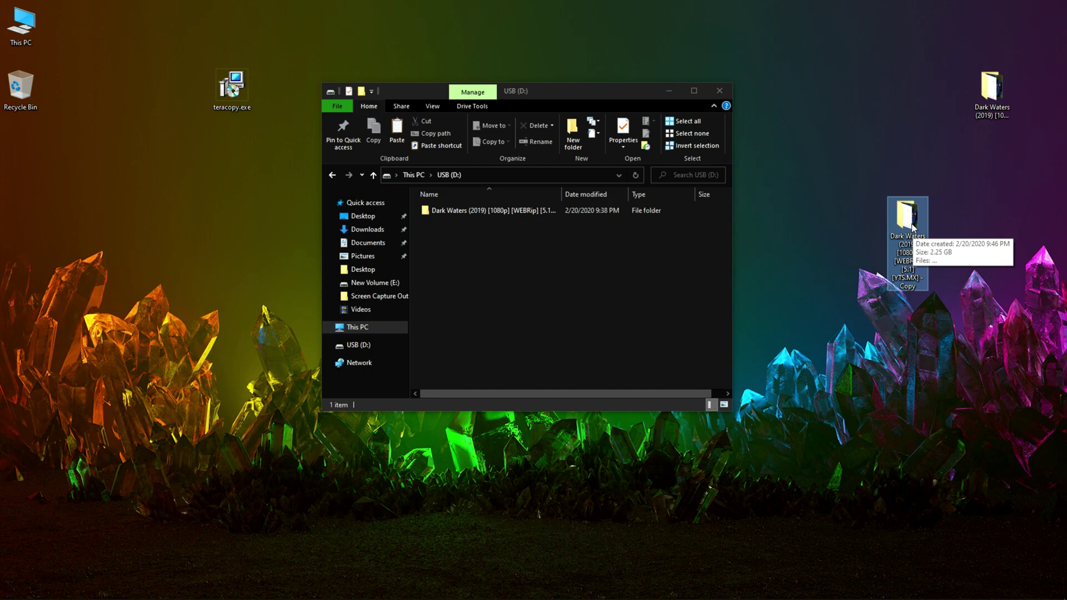
{"action": "right_click", "coordinate": [912, 225]}
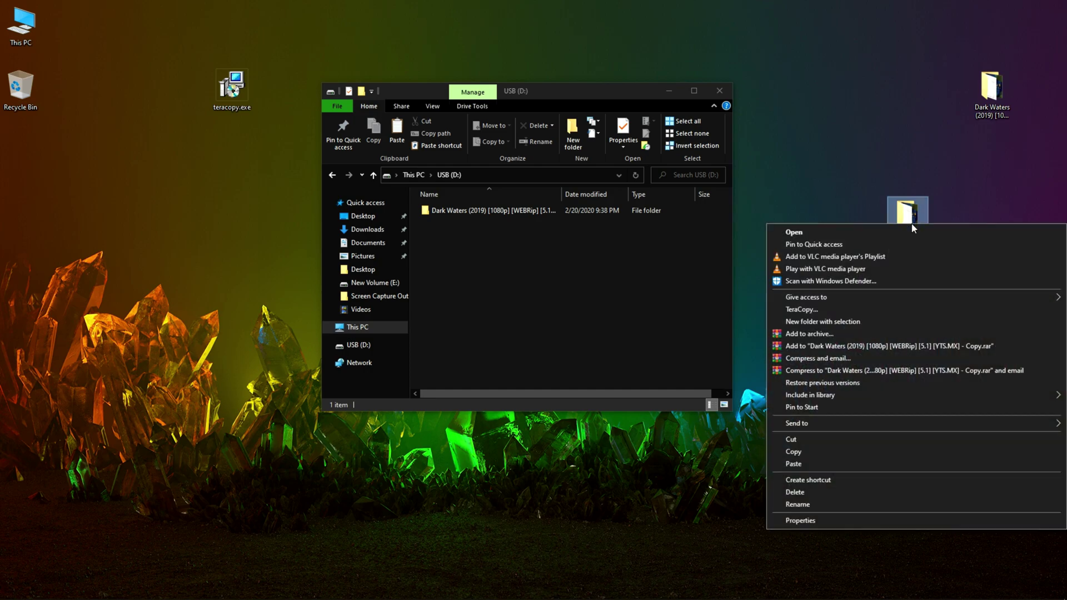
Step: Copy the Dark Waters copy folder's four items (2.26 GB) to USB (D:) using TeraCopy
{"action": "left_click", "coordinate": [811, 309]}
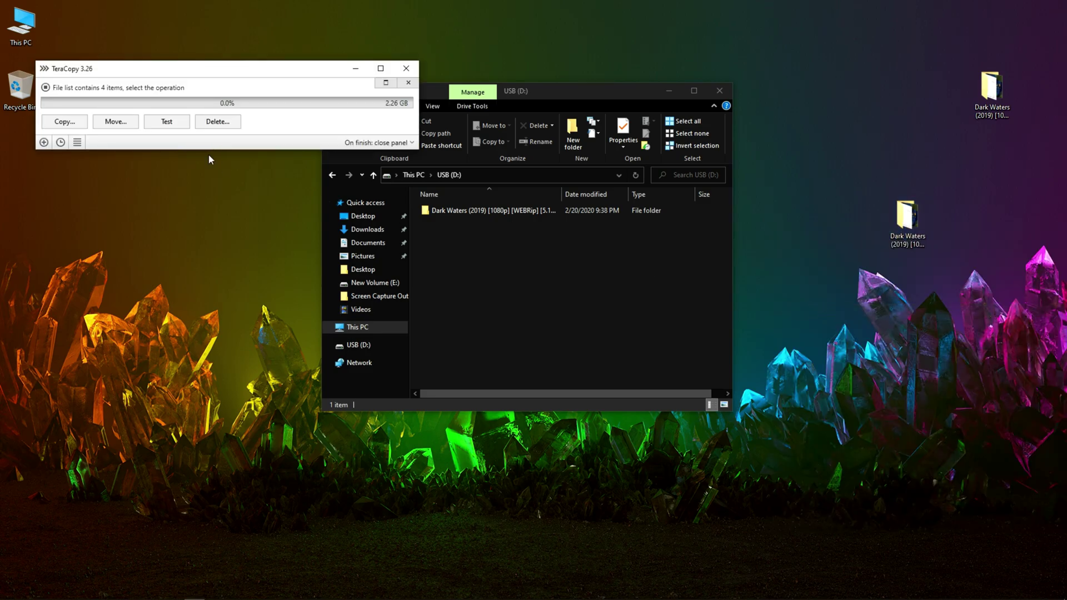
{"action": "left_click", "coordinate": [112, 123]}
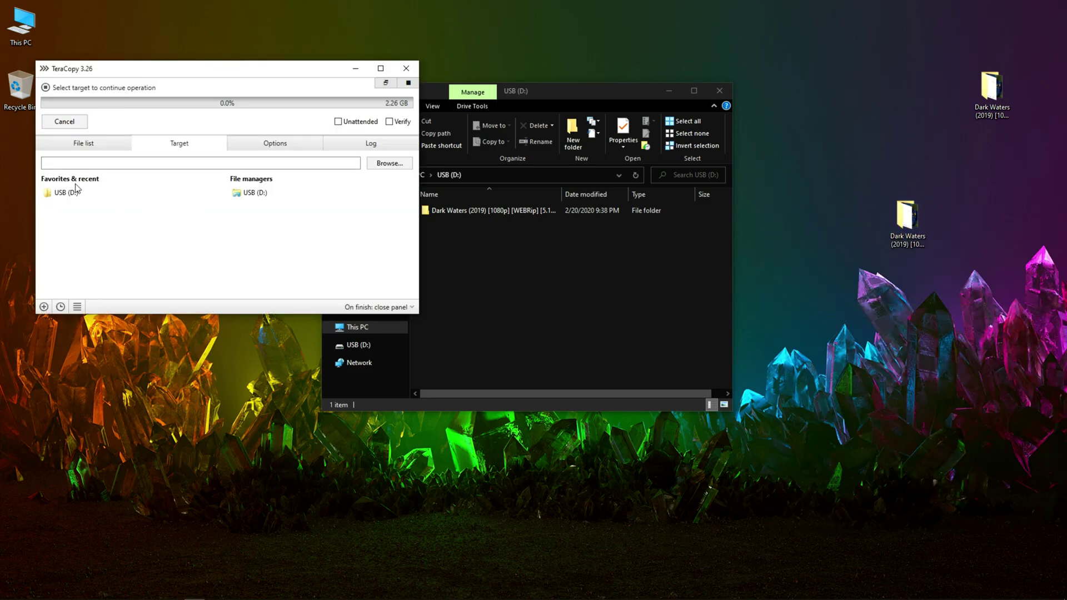
{"action": "left_click", "coordinate": [392, 163]}
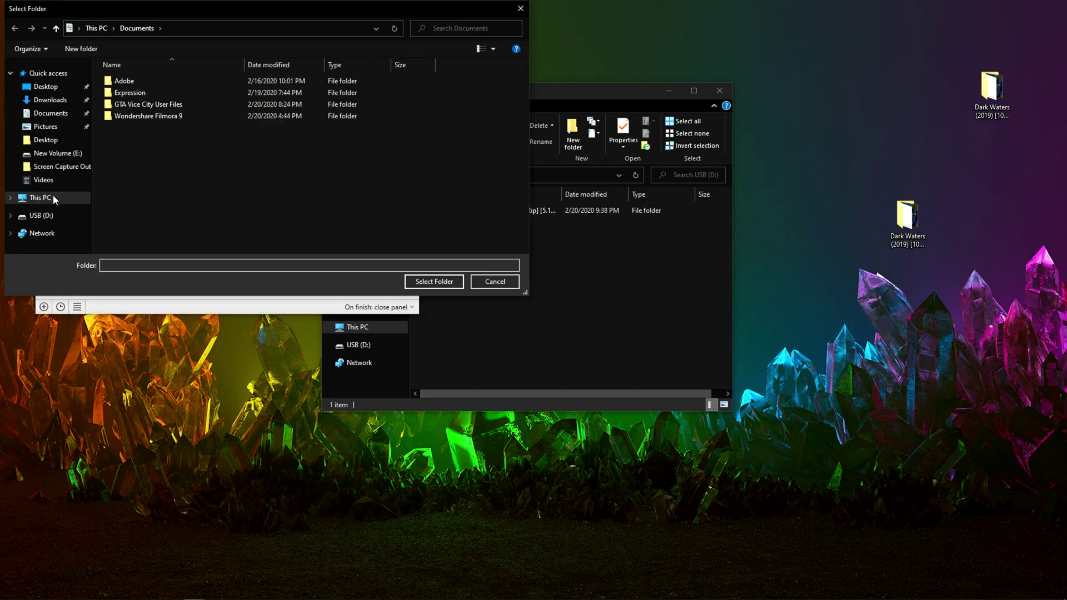
{"action": "left_click", "coordinate": [47, 218]}
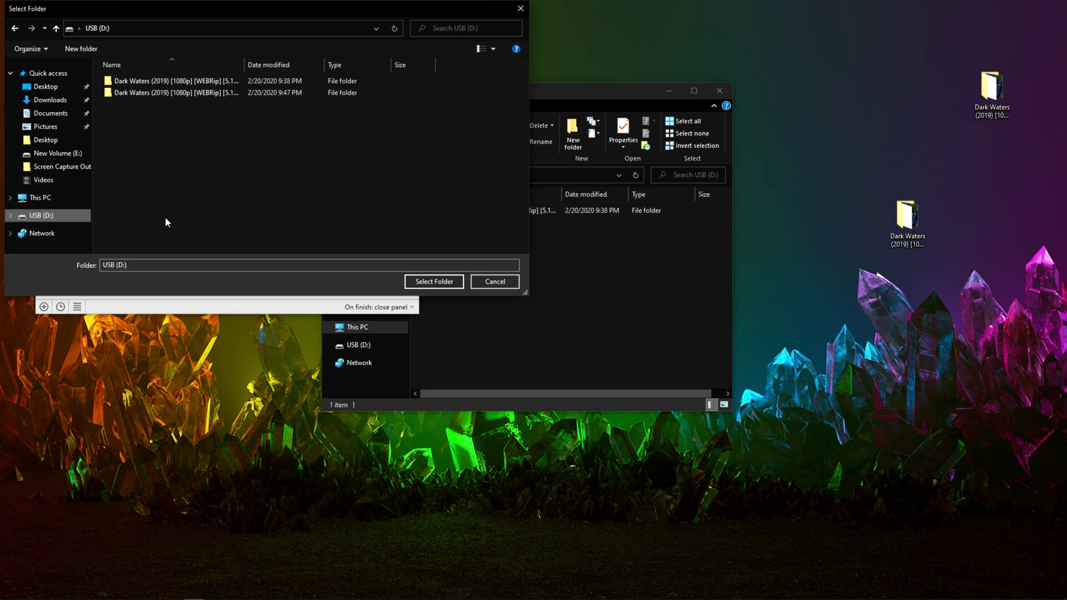
{"action": "left_click", "coordinate": [428, 284]}
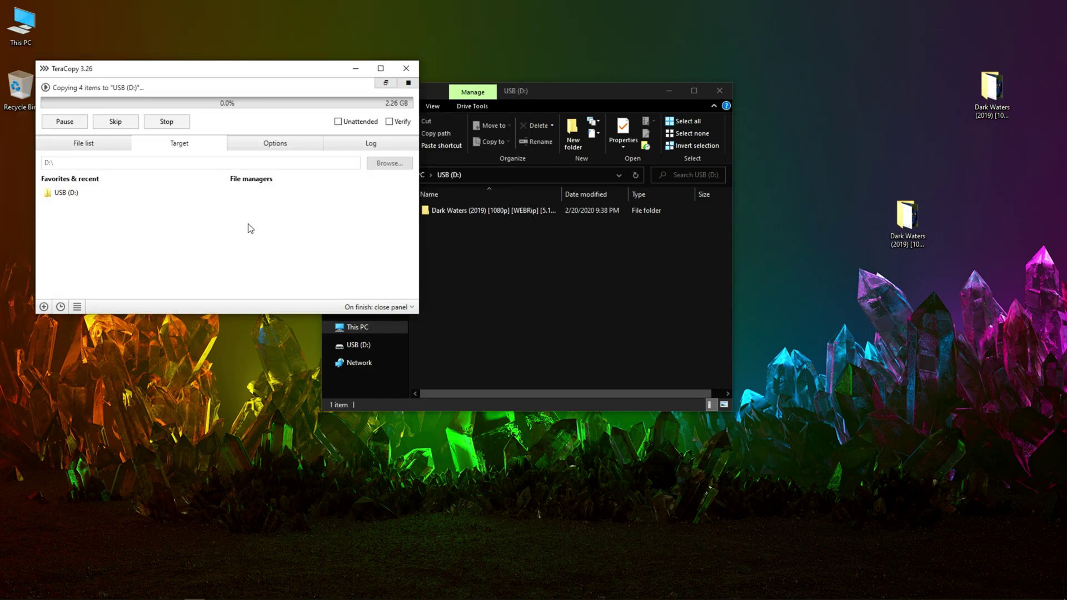